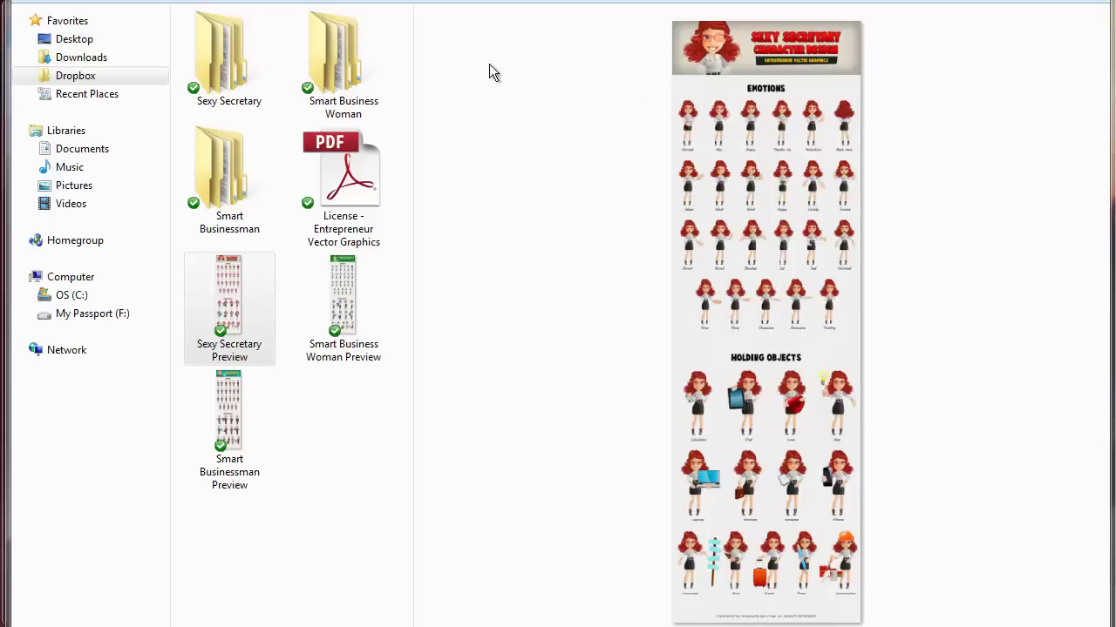
- Open Smart Business Woman > Holding Objects and preview the Aha pose
double_click(340, 102)
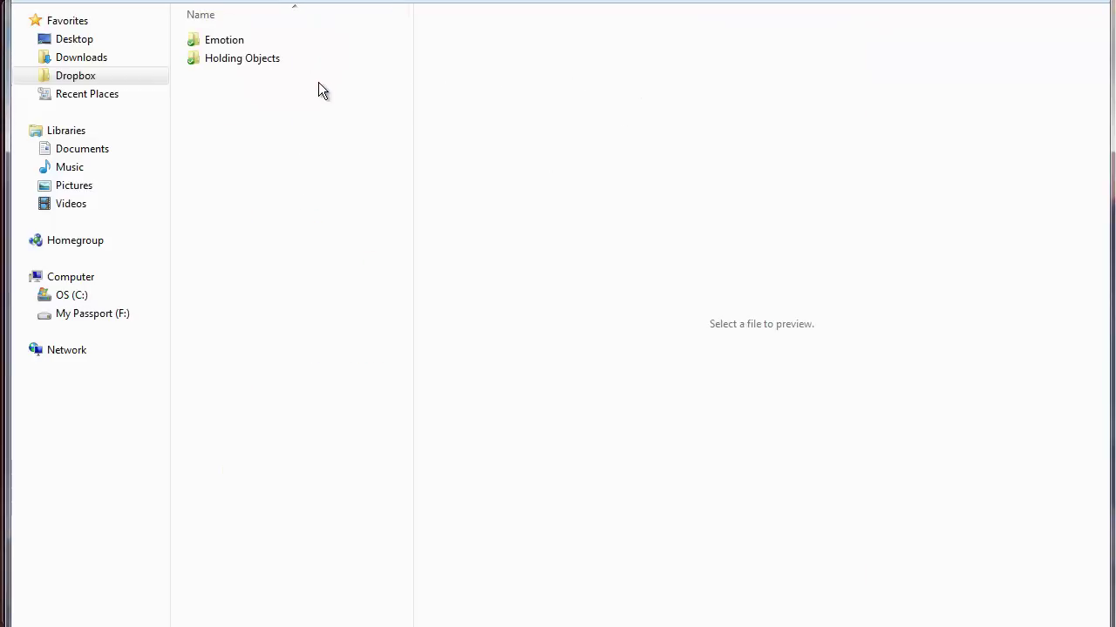
click(250, 57)
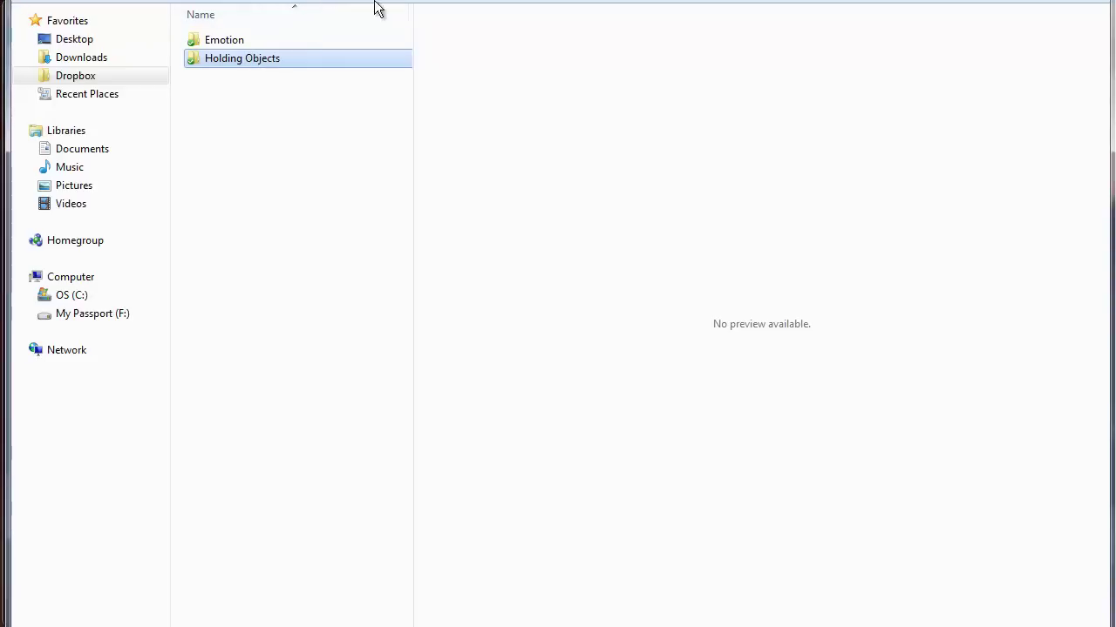
double_click(204, 55)
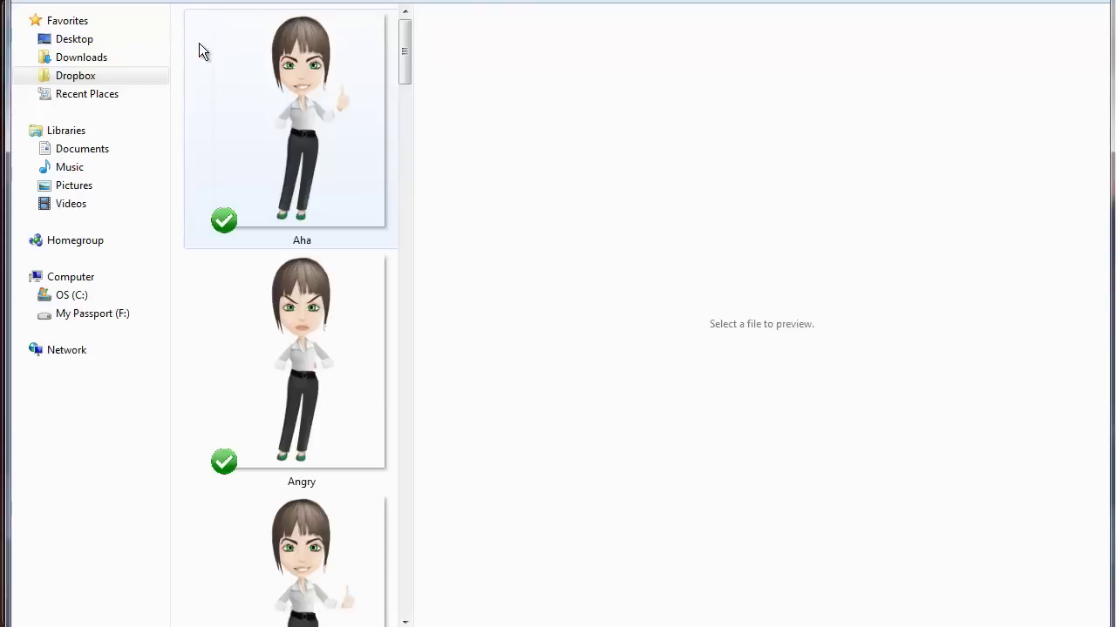
click(298, 92)
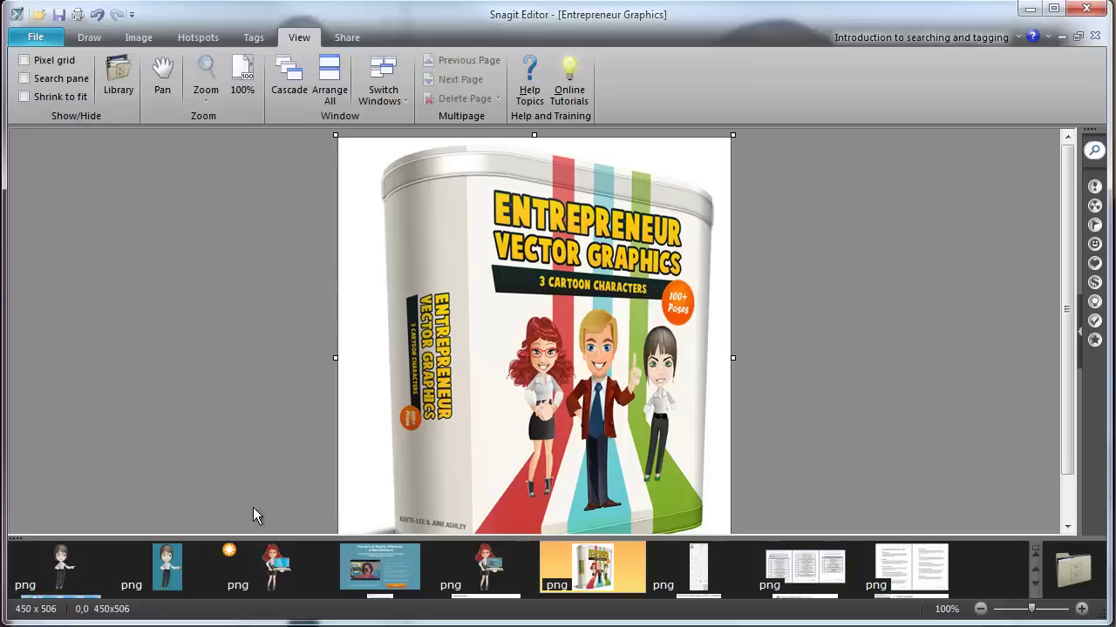
- Open the Laptop image of the red-haired woman from the tray
click(259, 567)
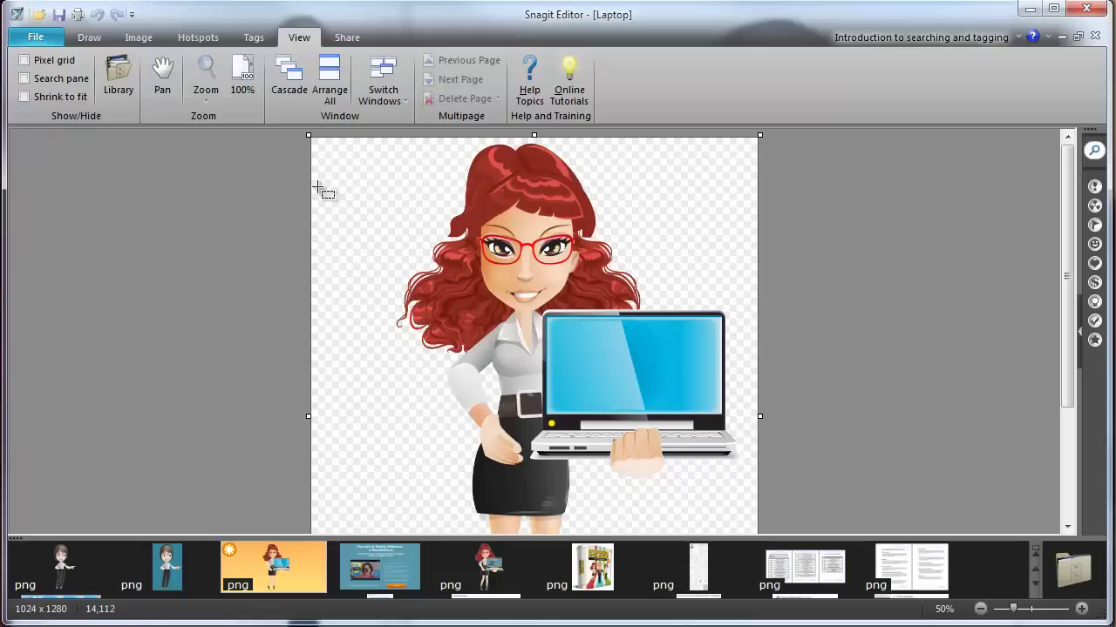
click(88, 38)
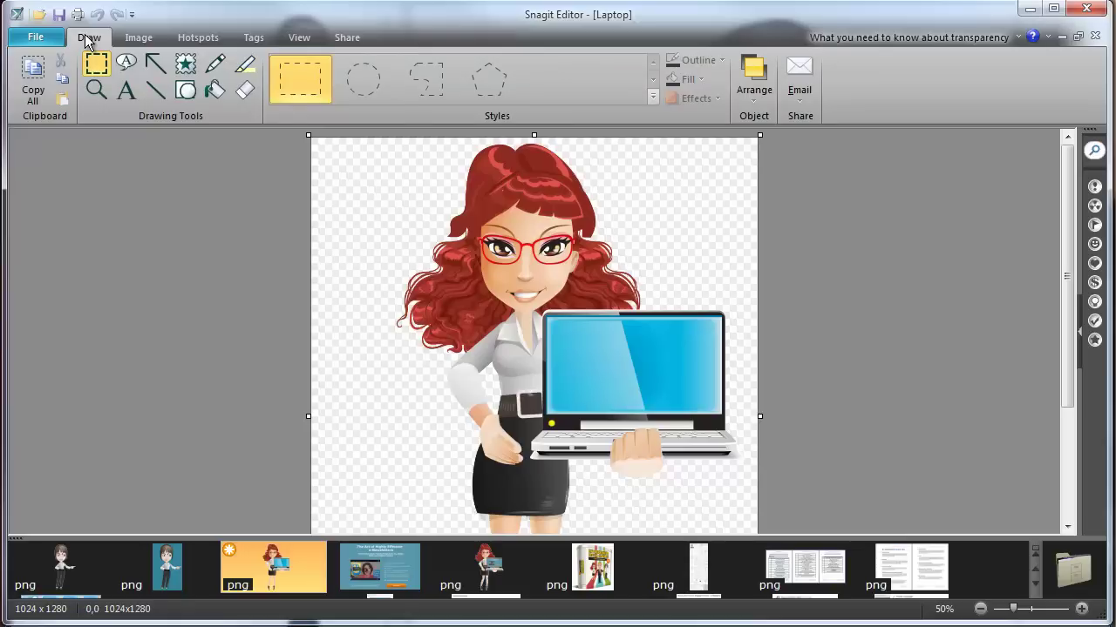
click(137, 38)
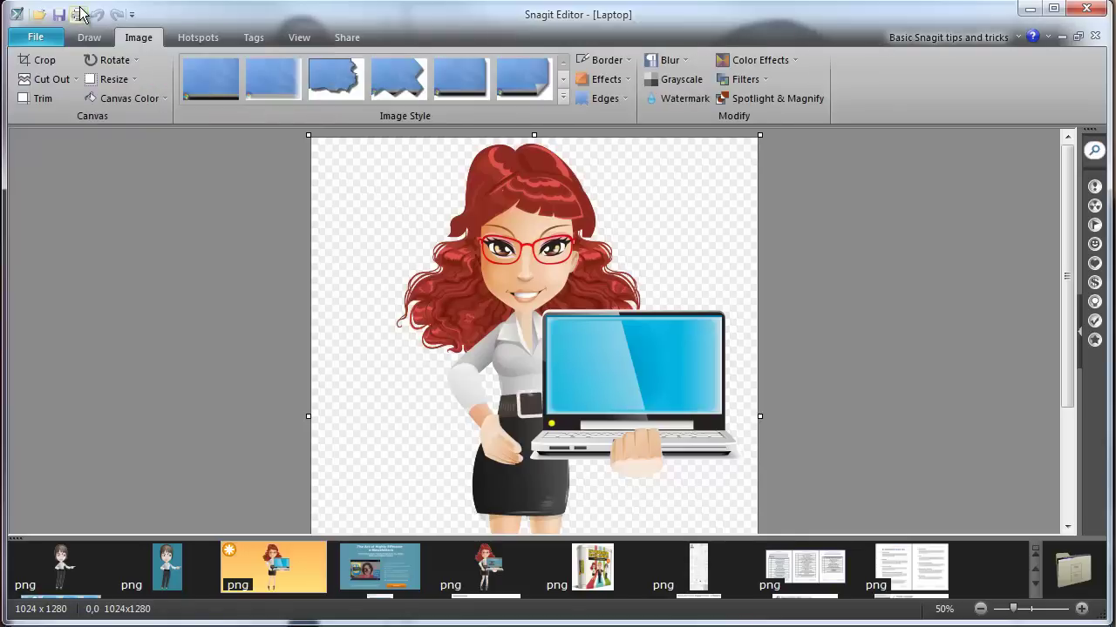
click(164, 98)
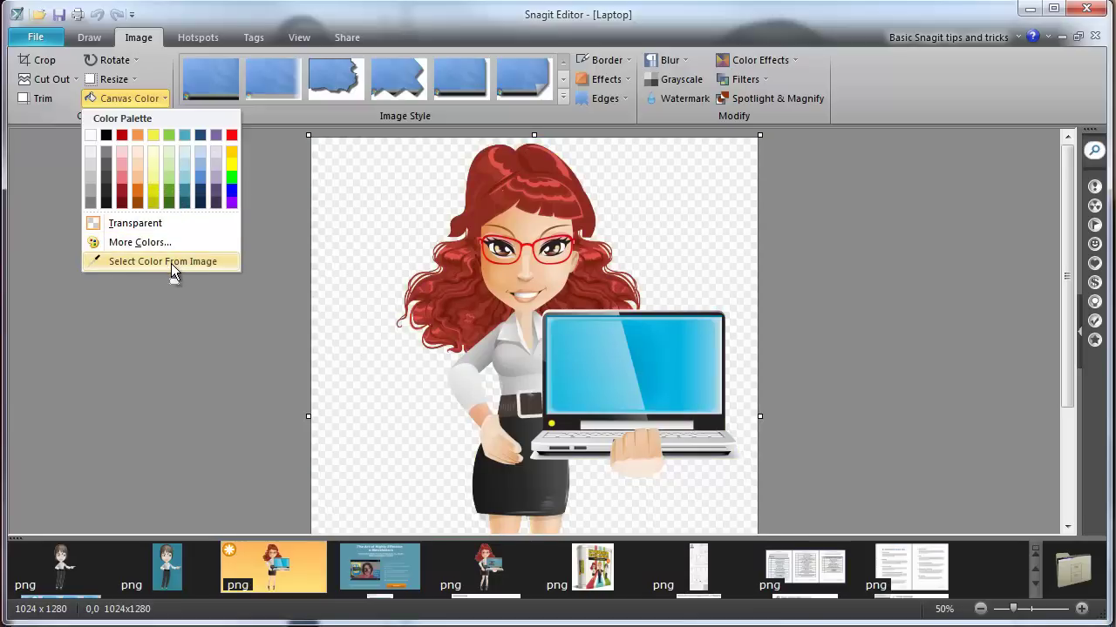
click(171, 263)
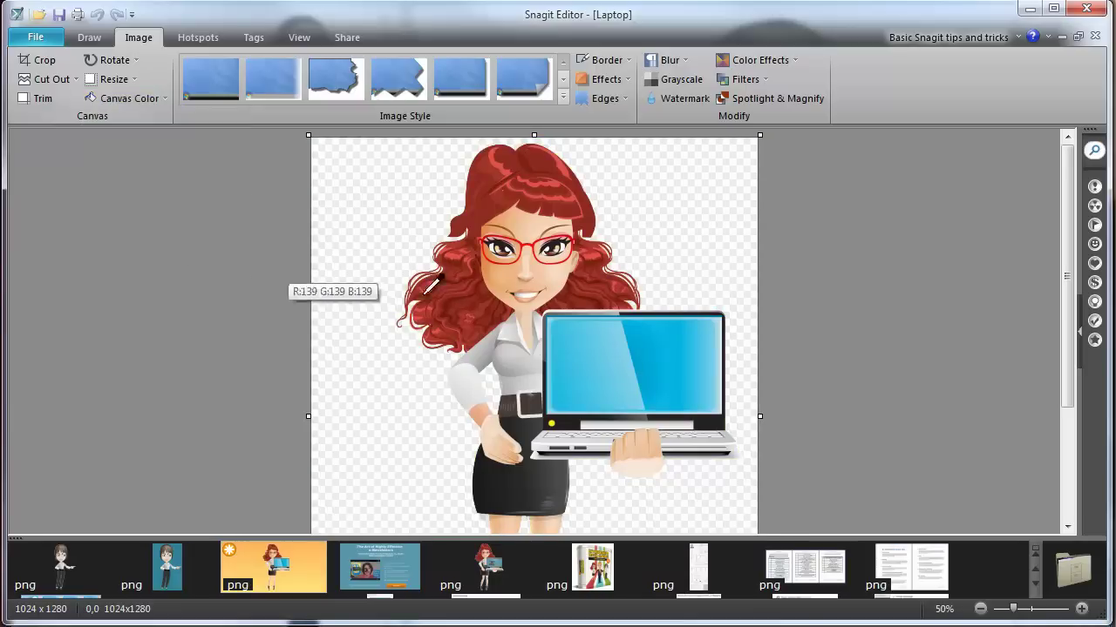
click(671, 333)
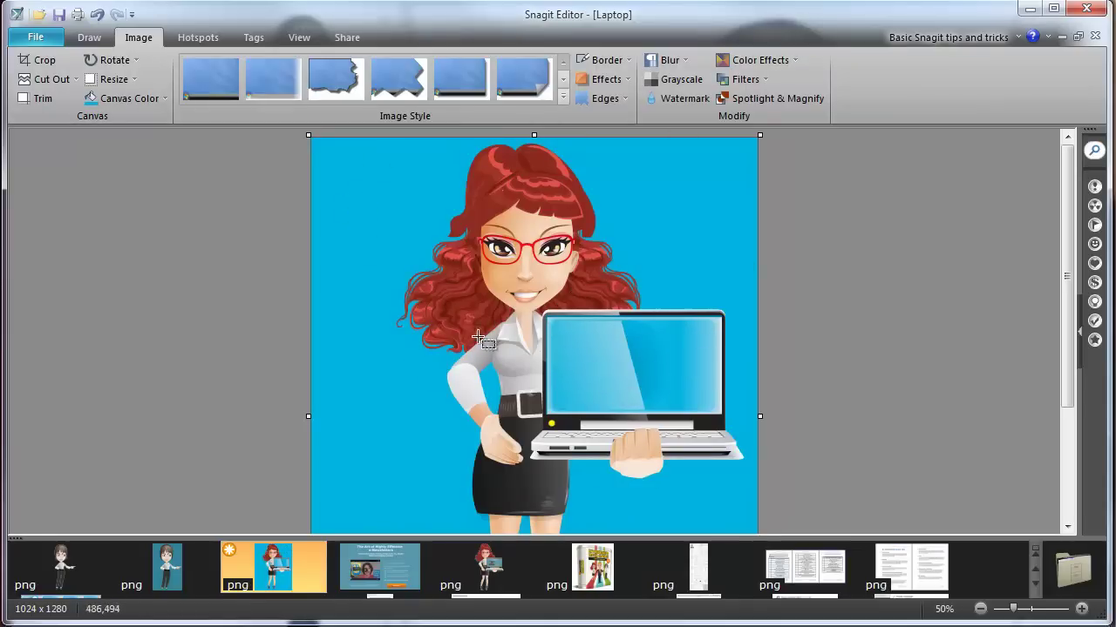
click(165, 97)
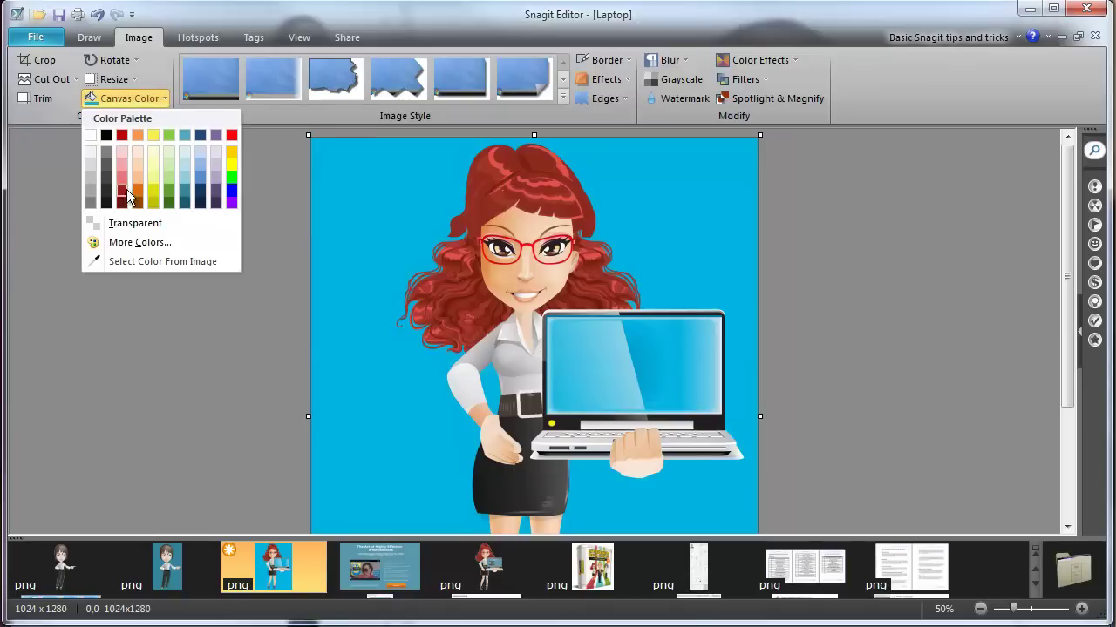
click(124, 225)
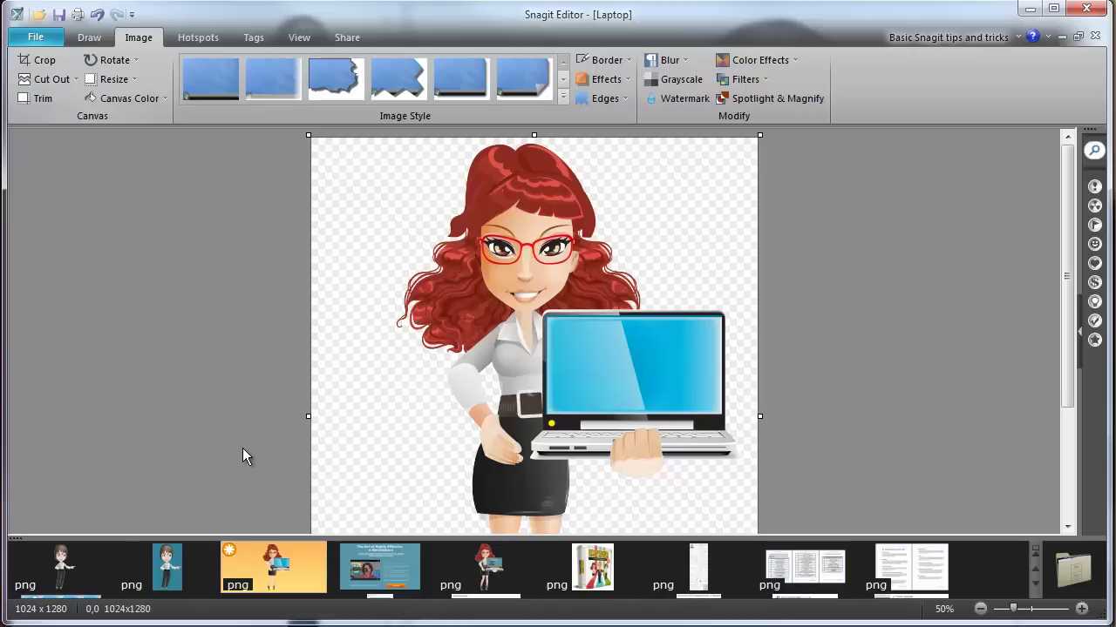
- Open the secretary-with-laptop sample image and zoom the view to 50%
click(451, 569)
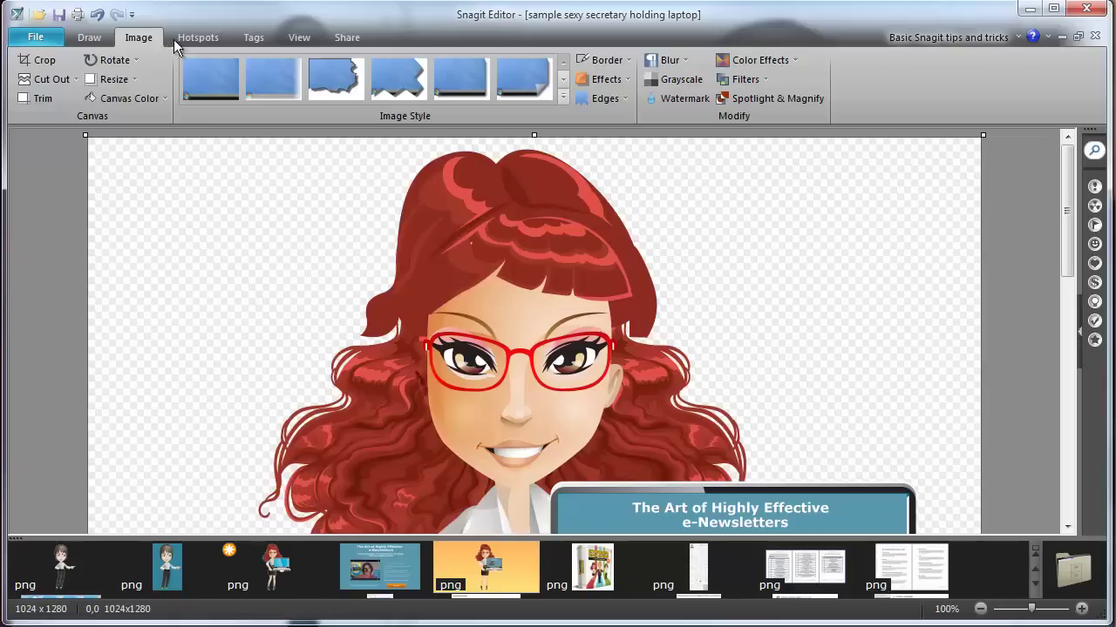
click(304, 37)
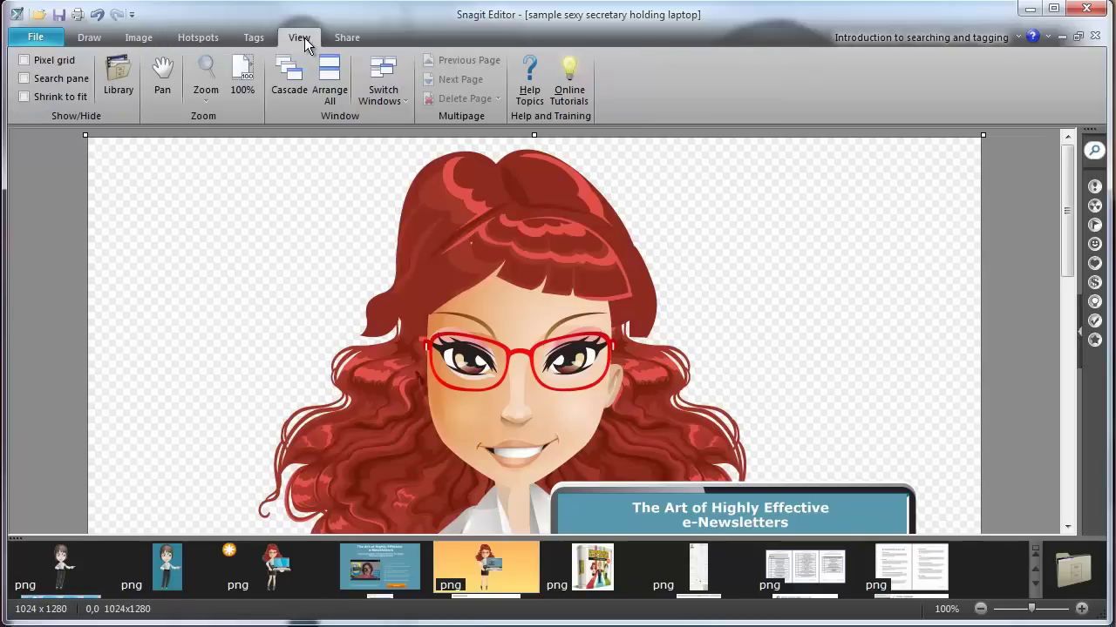
click(204, 88)
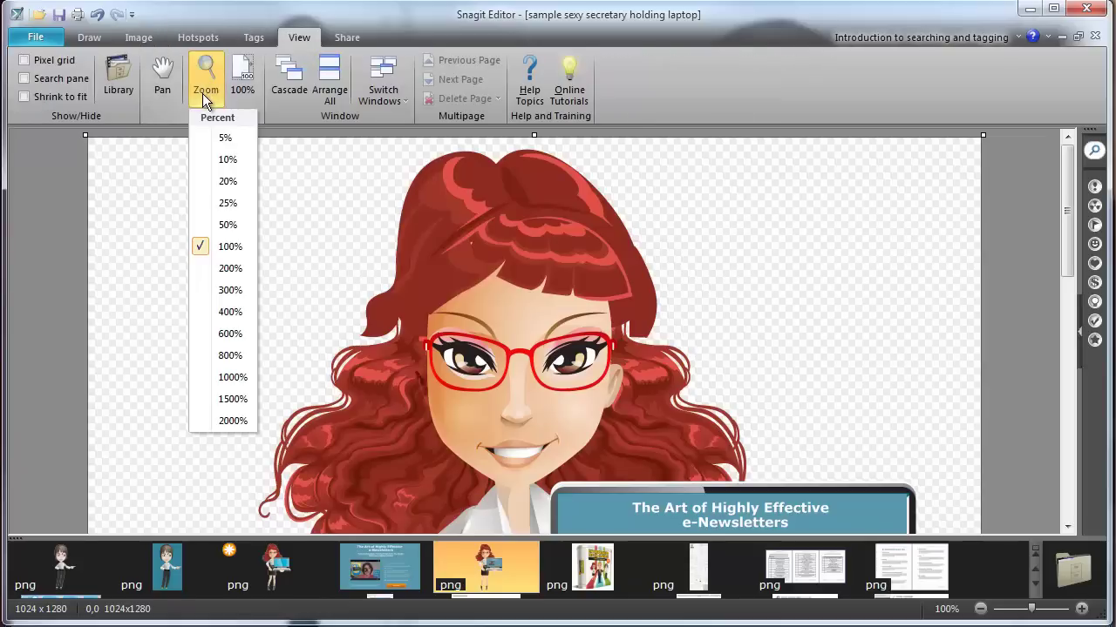
click(226, 225)
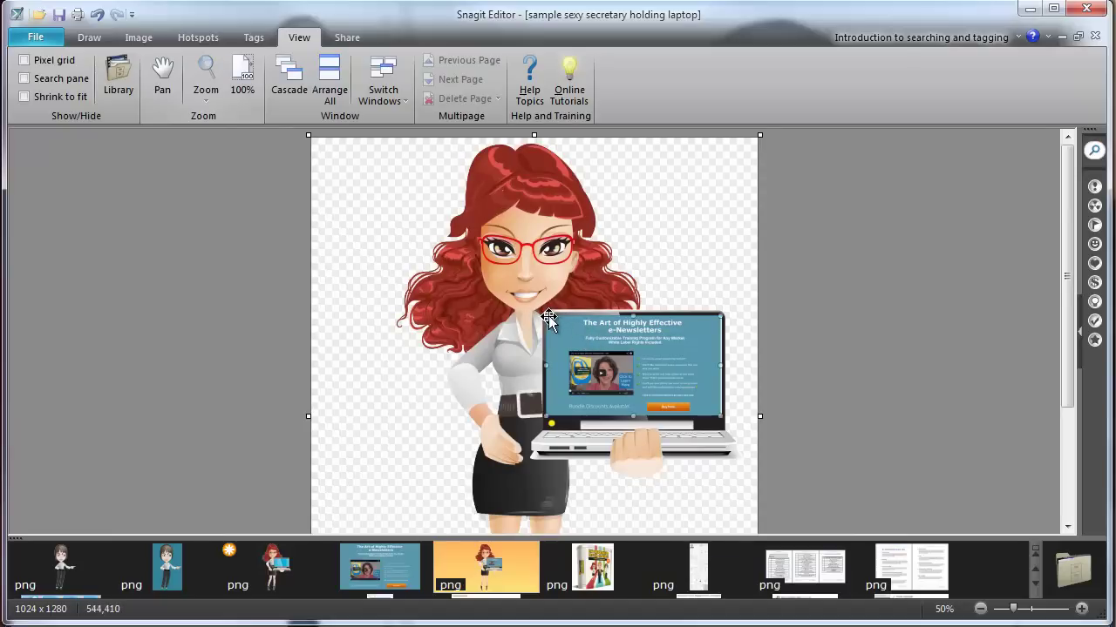
- Resize the e-Newsletters screenshot so it fits the laptop's screen
click(590, 329)
drag(547, 315, 475, 275)
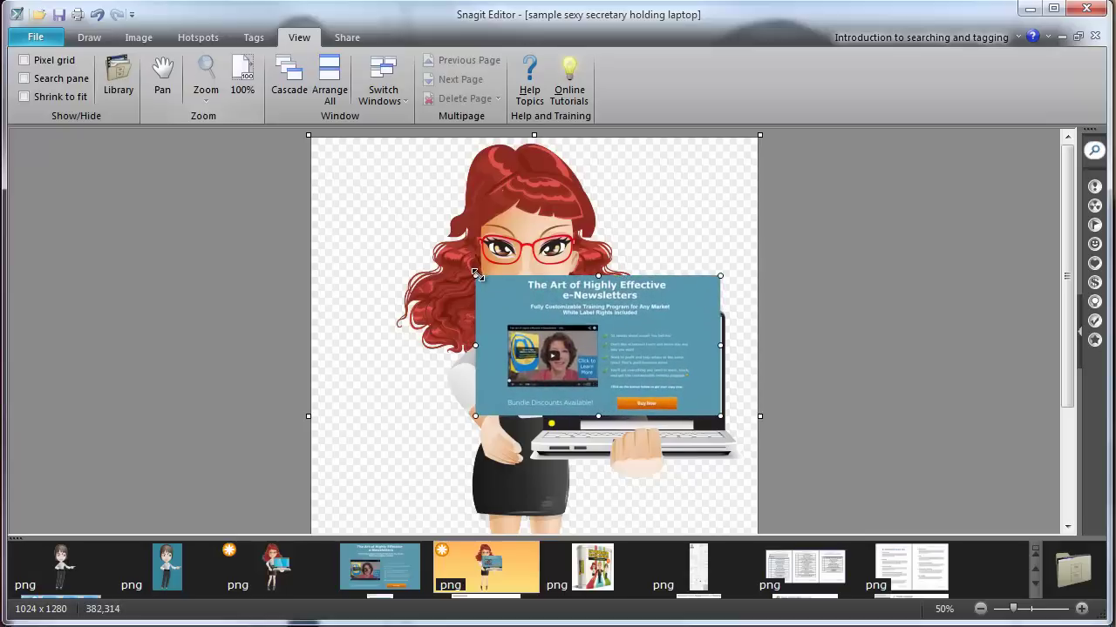
drag(477, 276, 549, 321)
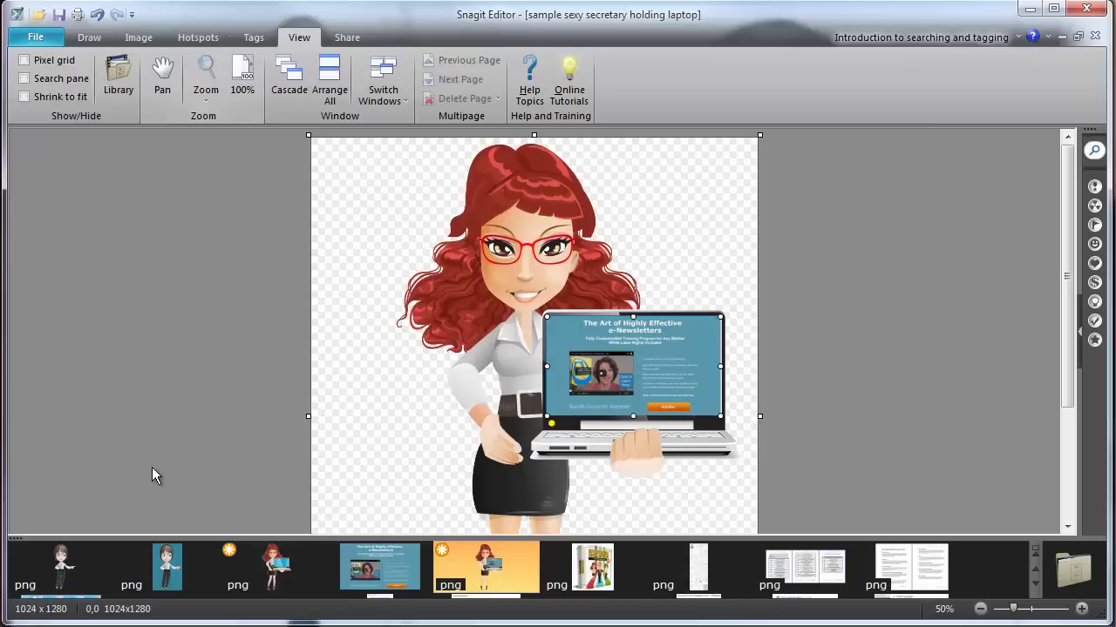
- Open the smart businesswoman showing sample and check its 200 x 321 size without resizing
click(62, 565)
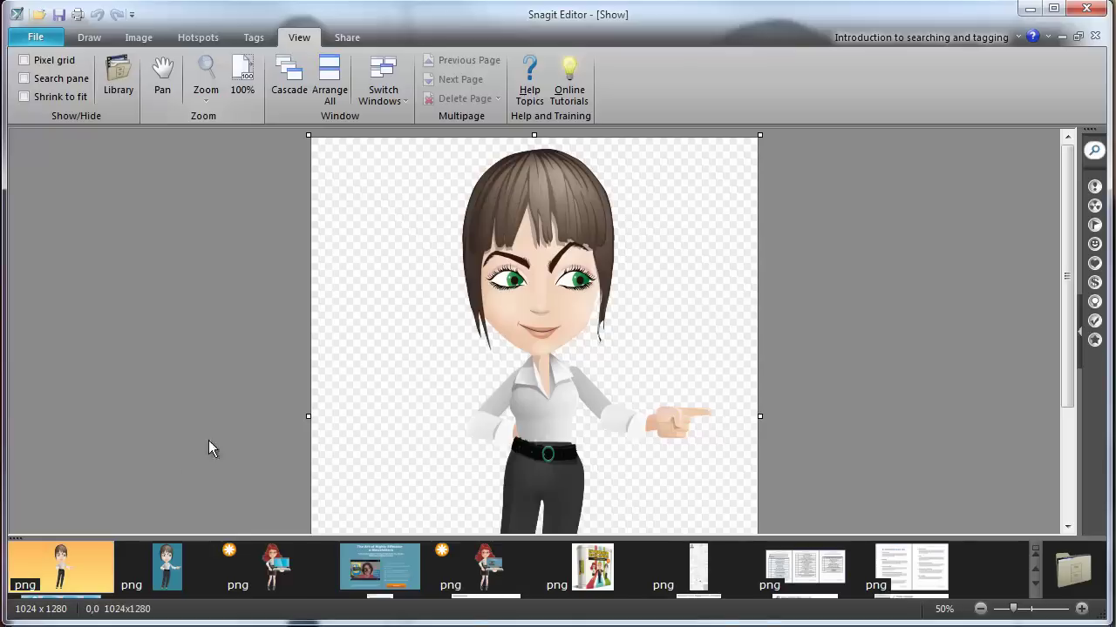
click(166, 571)
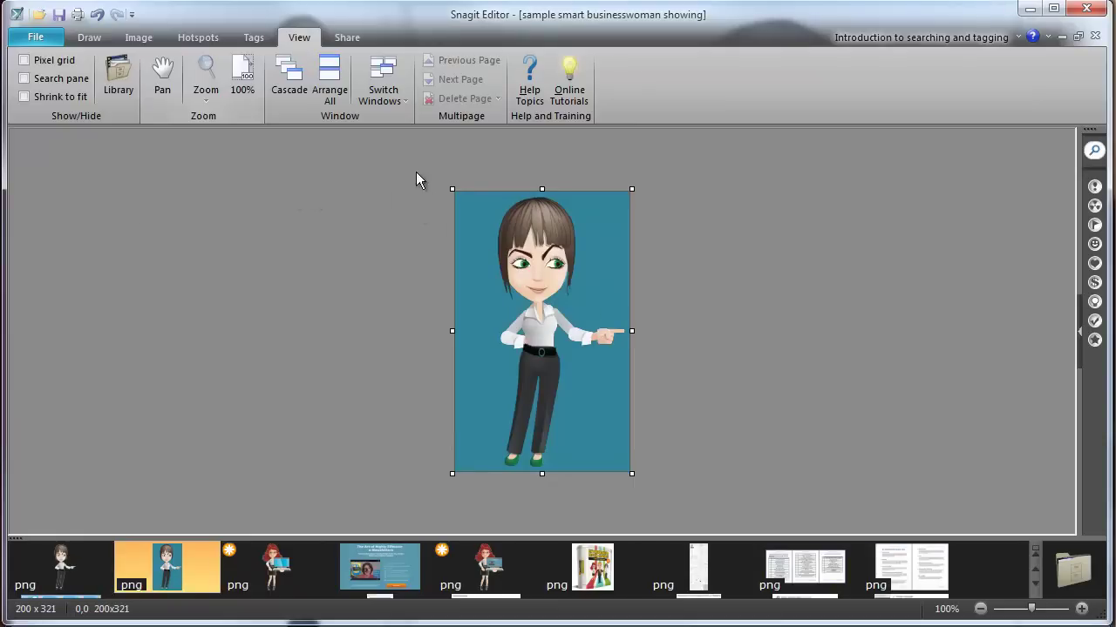
click(136, 40)
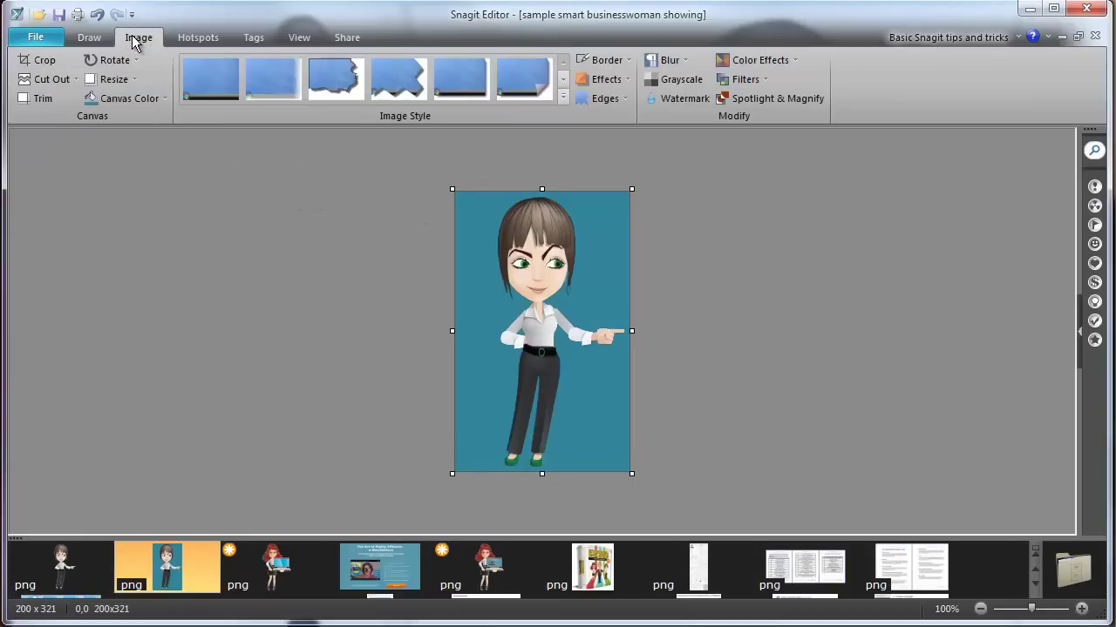
click(133, 81)
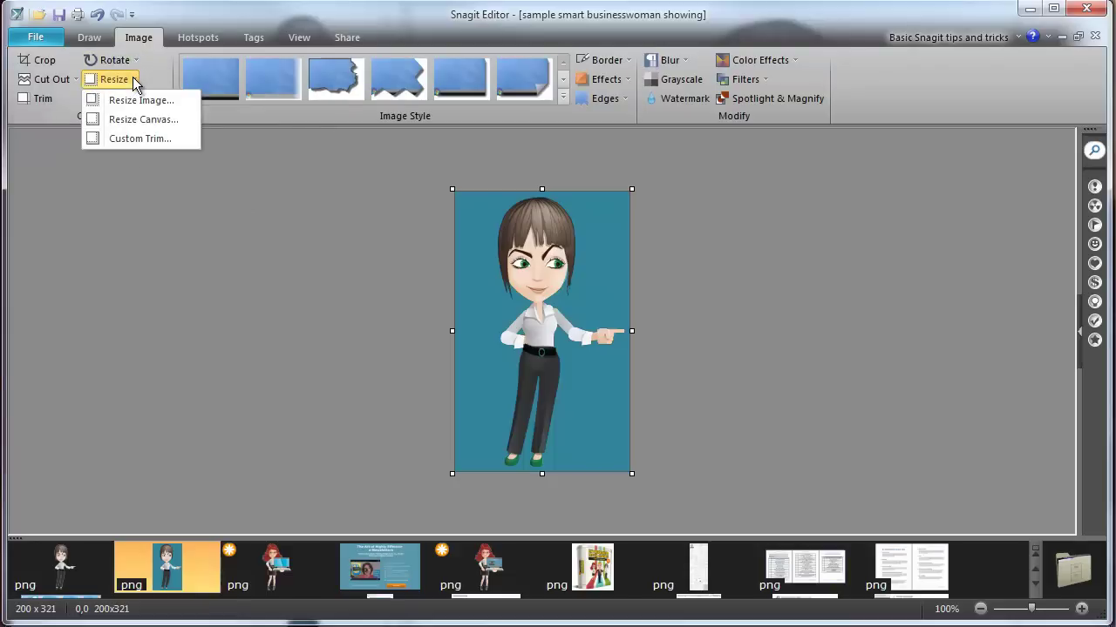
click(137, 101)
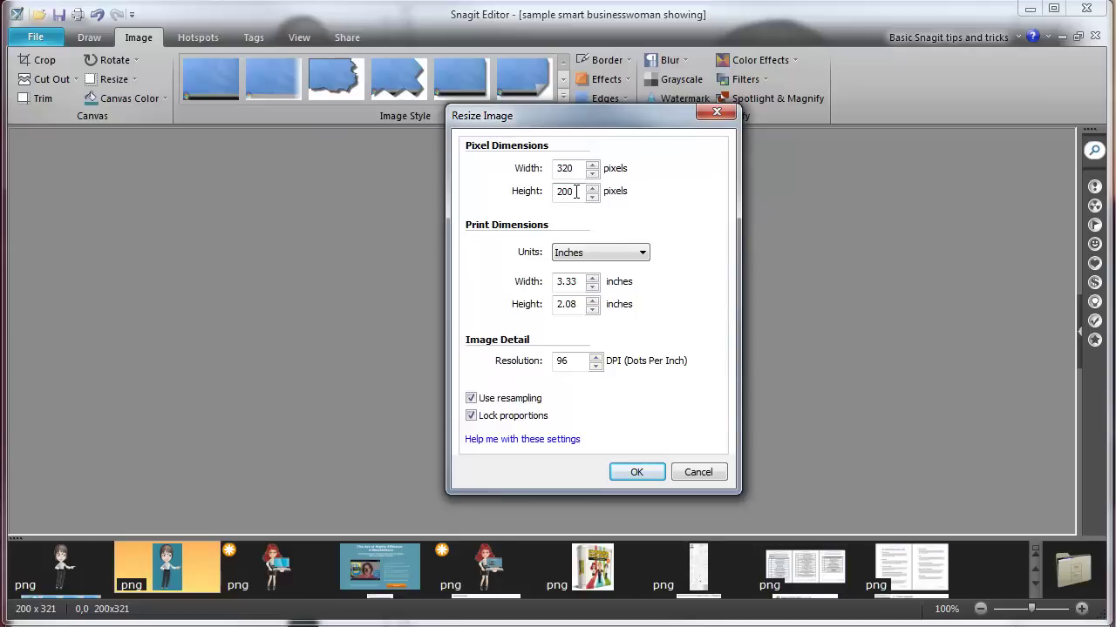
click(679, 476)
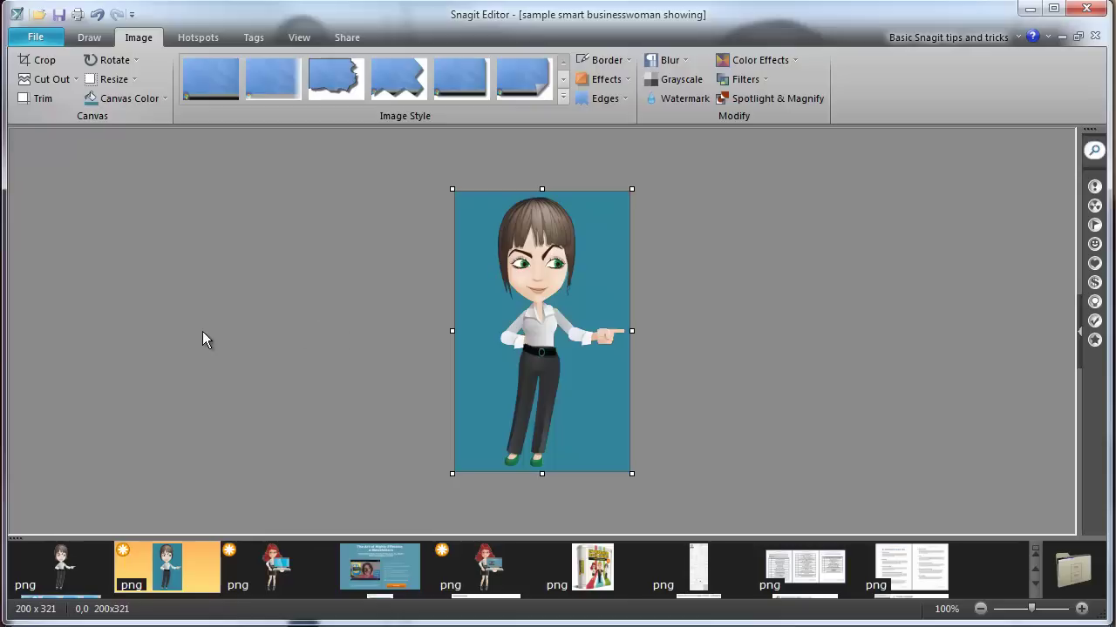
- Make a new 600 x 600 pixel image with a transparent canvas color
click(36, 39)
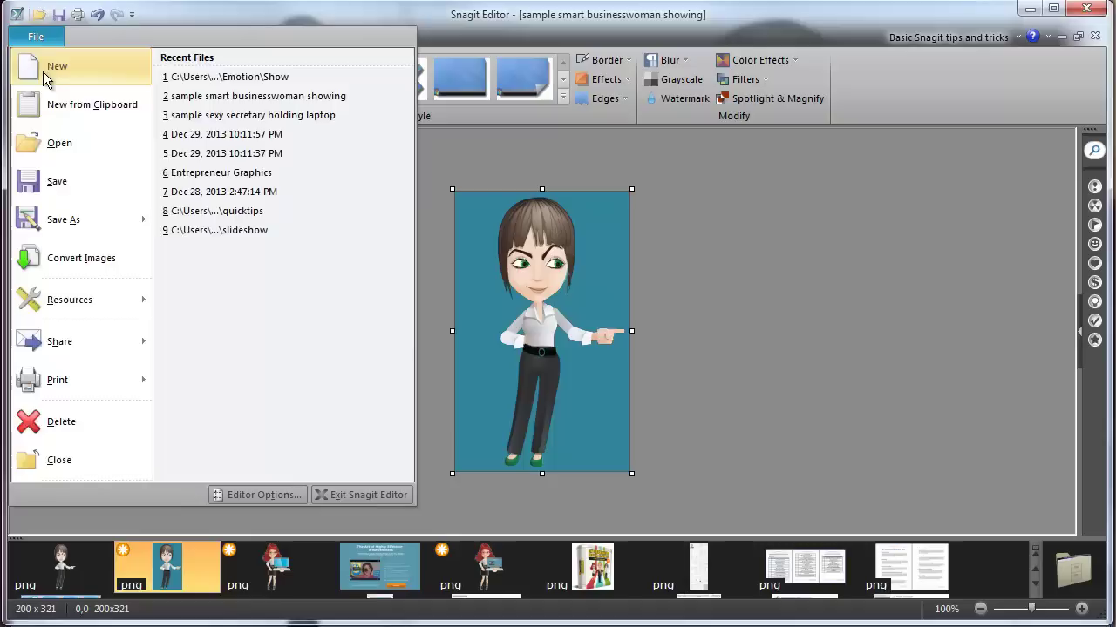
click(37, 66)
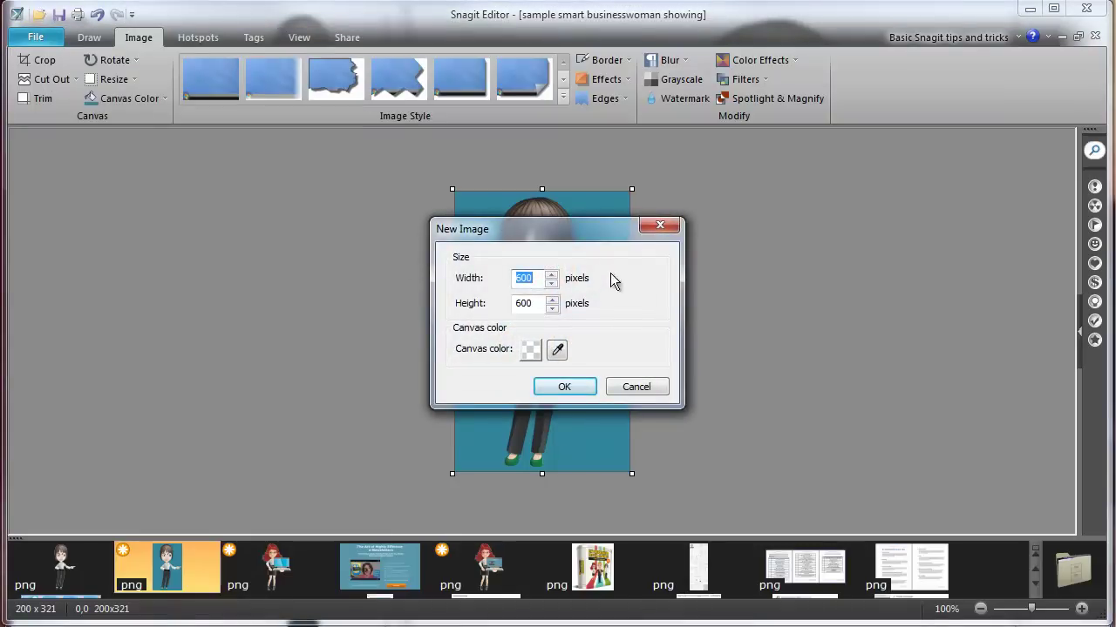
click(559, 389)
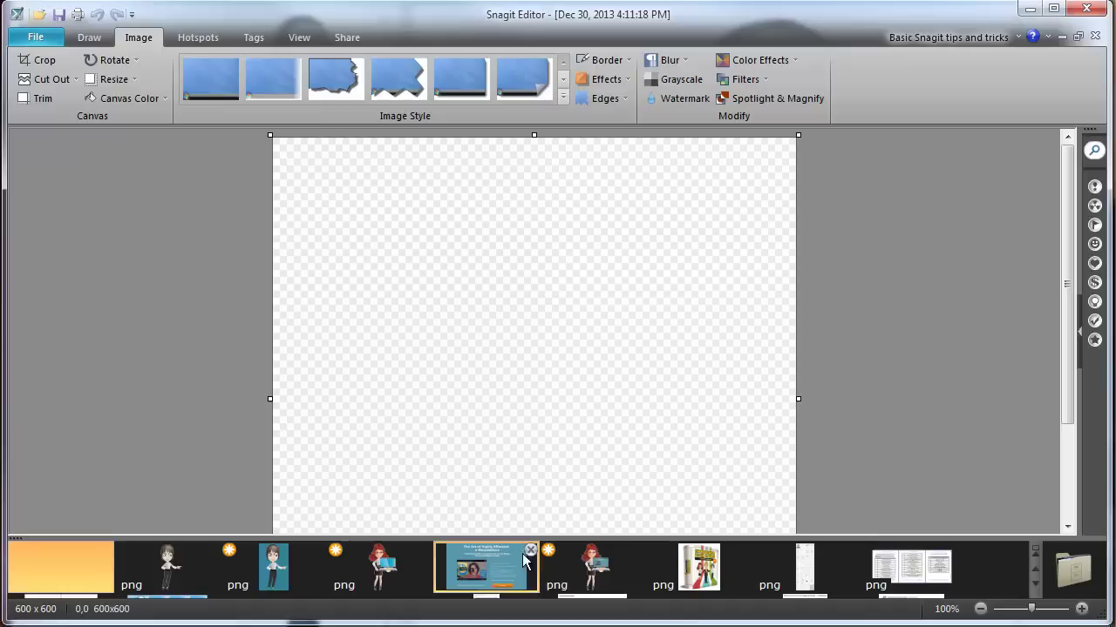
- Flatten the secretary image and resize it to 300 pixels wide (300 x 375)
click(586, 563)
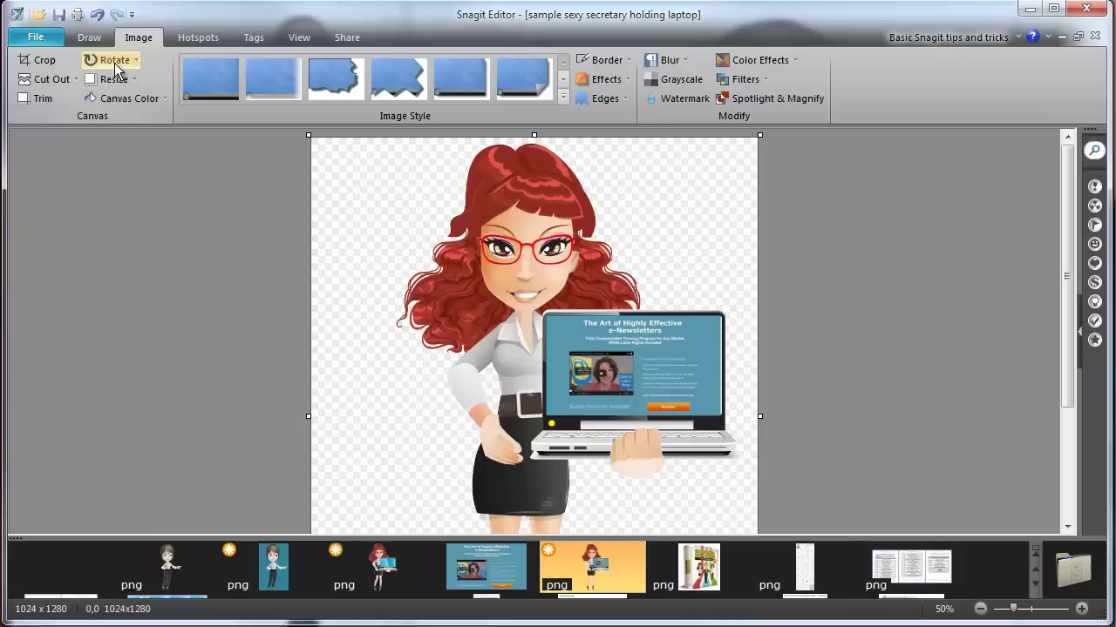
click(133, 84)
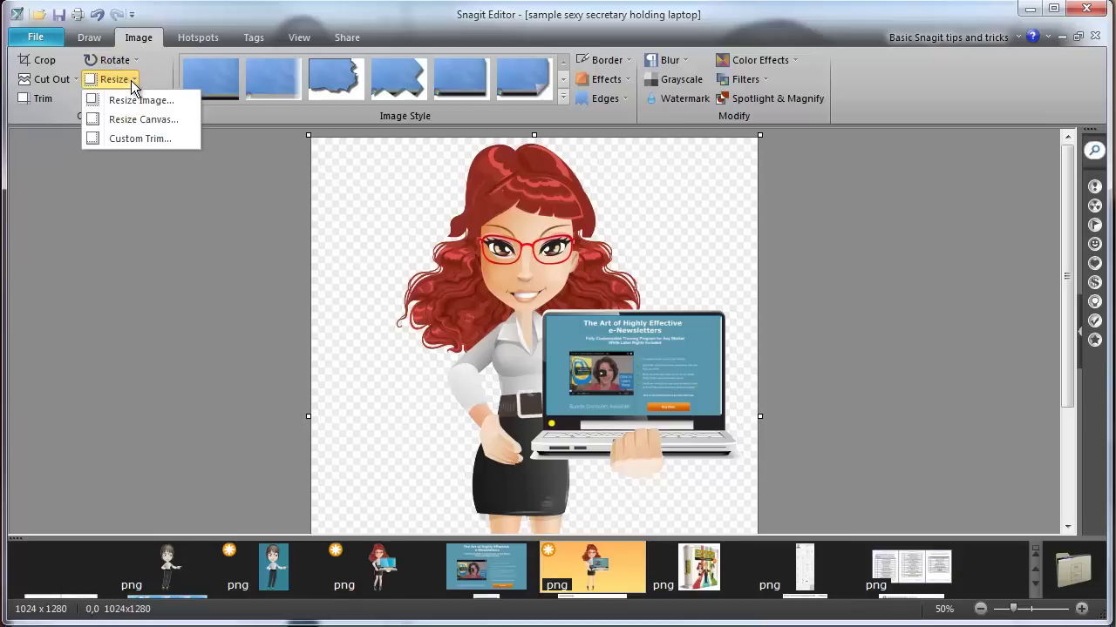
click(131, 100)
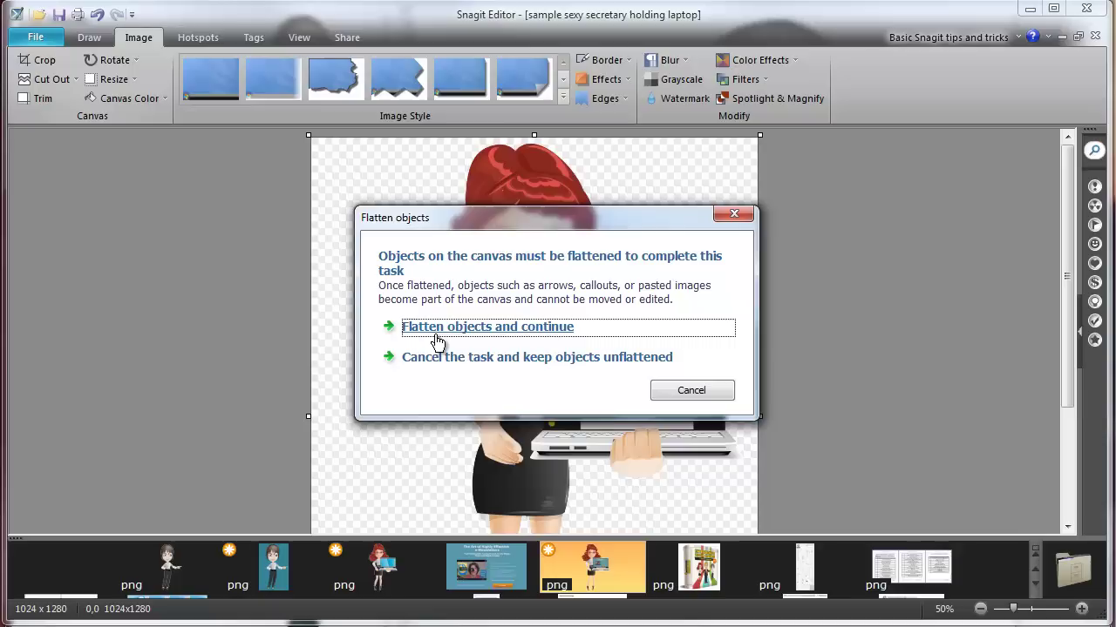
click(437, 341)
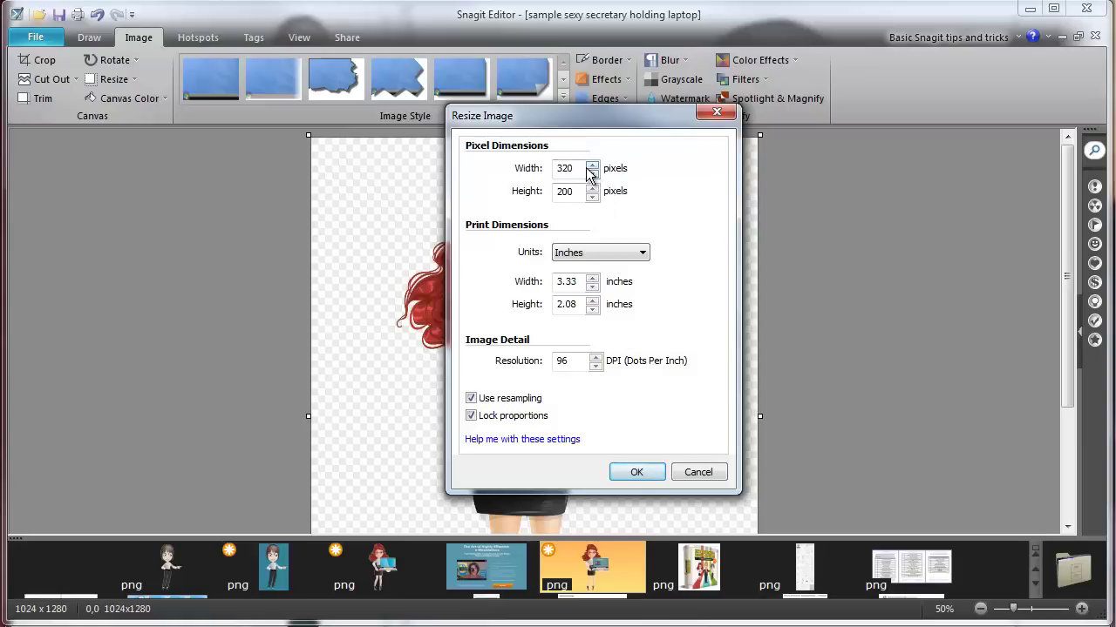
drag(573, 169, 546, 175)
text(30)
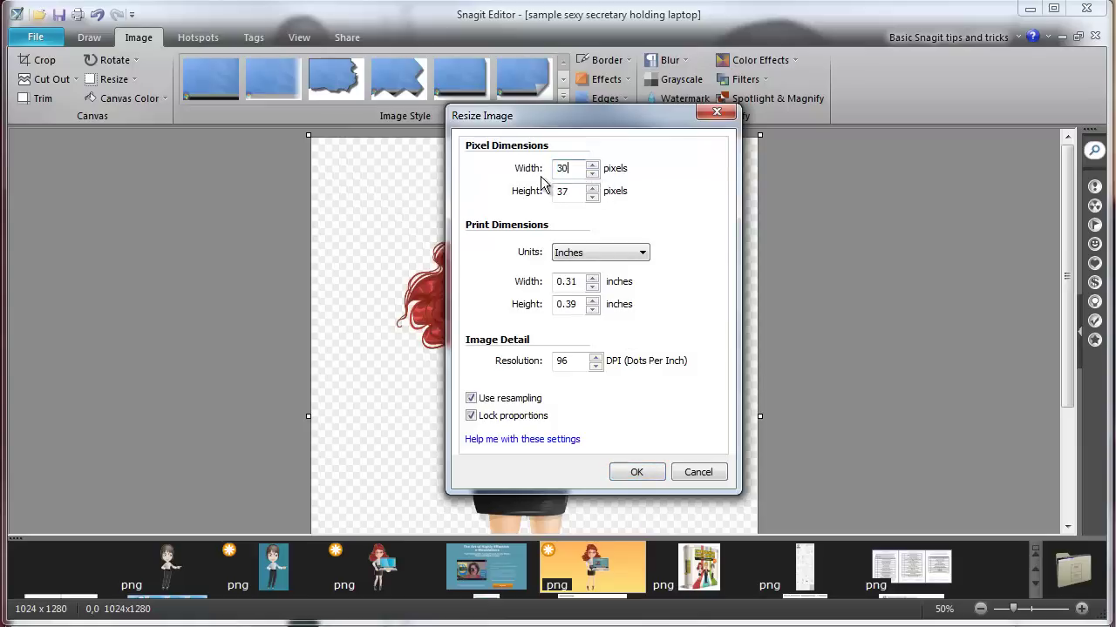
text(0)
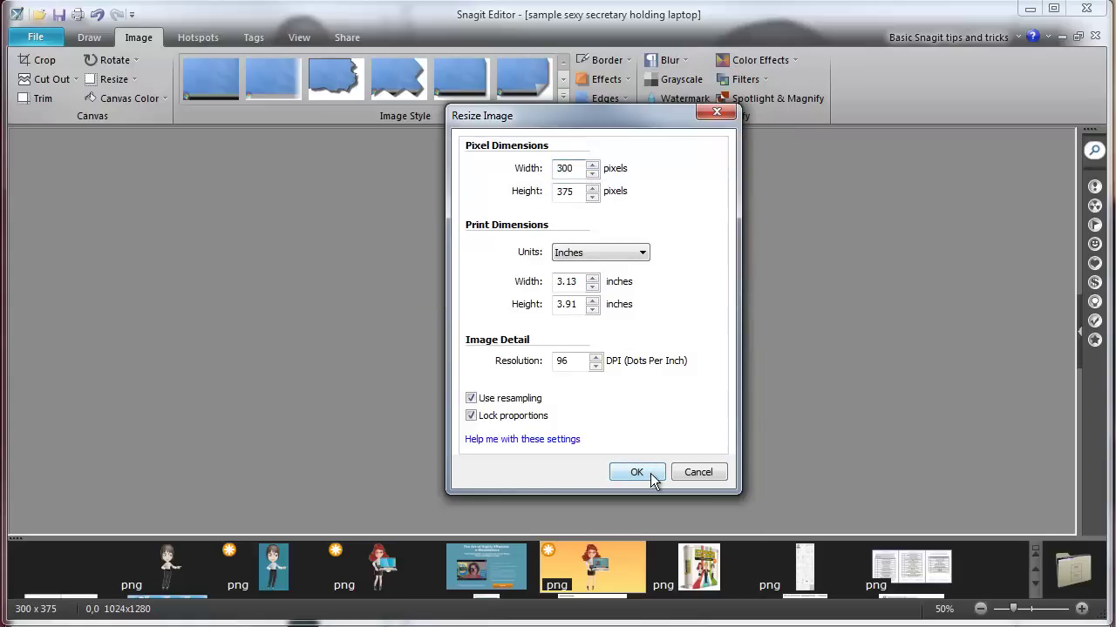
click(647, 473)
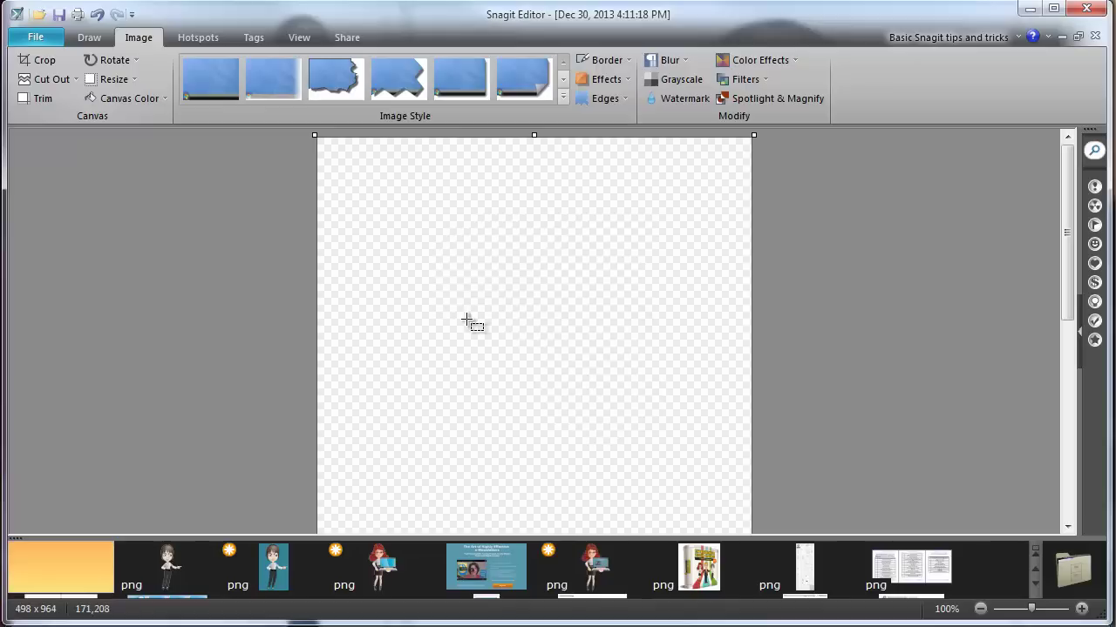
- Paste the resized secretary onto the transparent canvas and move her to the right side
key(ctrl+v)
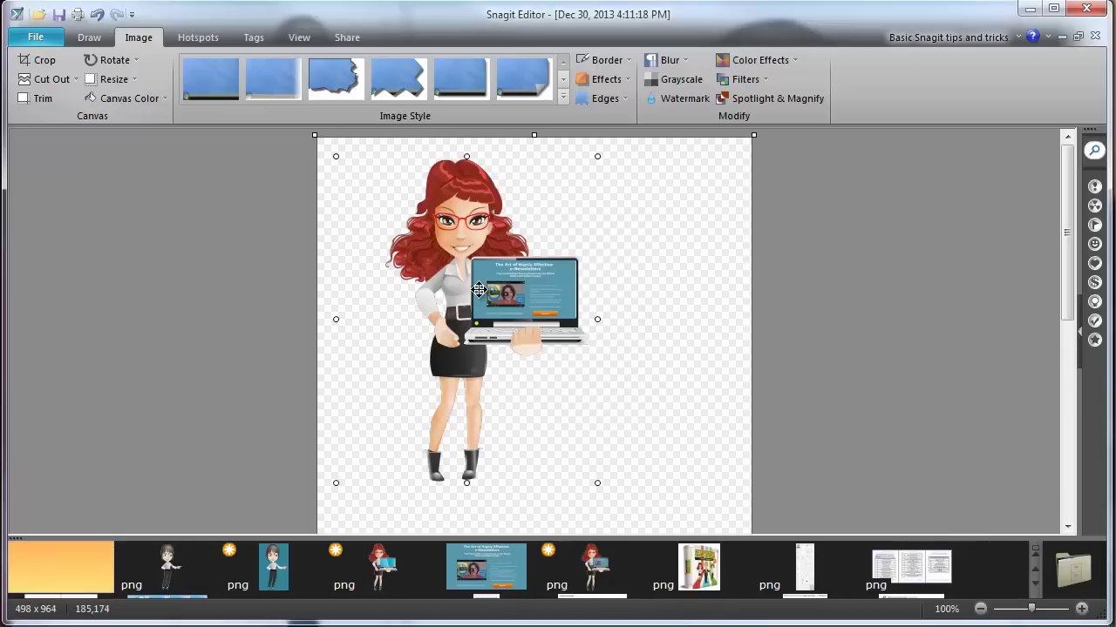
drag(468, 307, 628, 336)
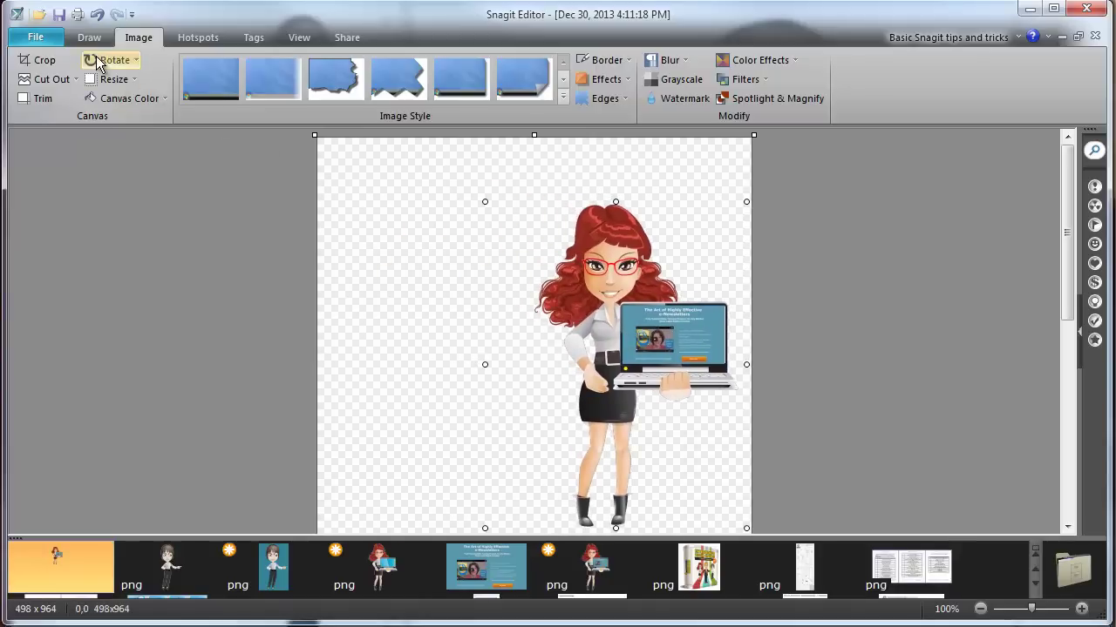
click(89, 38)
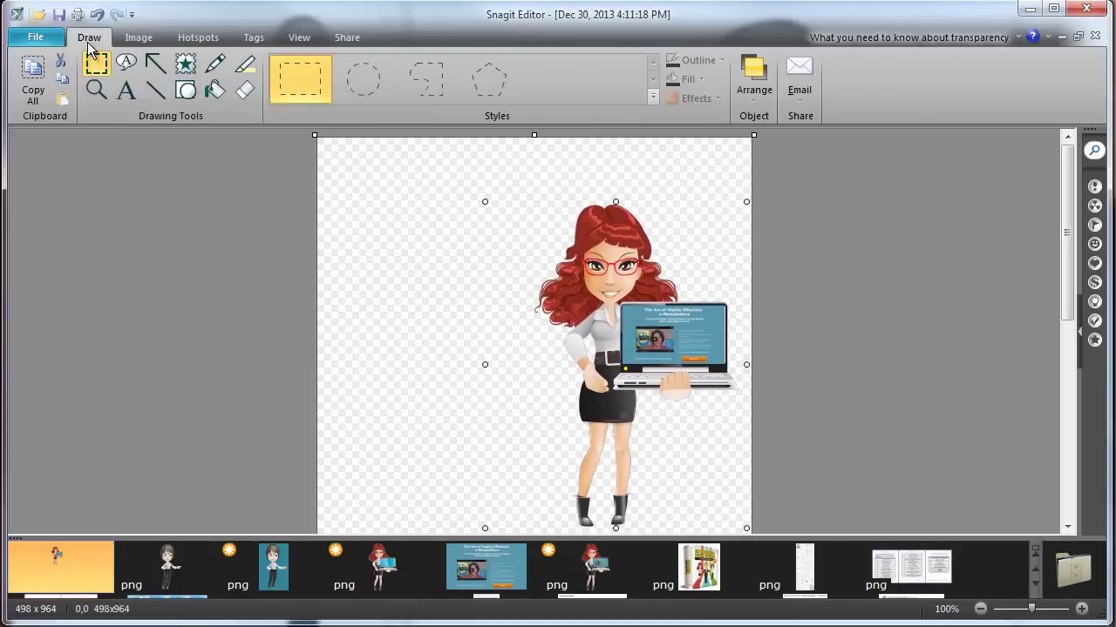
- Add a teal-style text box reading 'Introducing: The Art of Highly Effective e-Newsletters' on the left
click(128, 88)
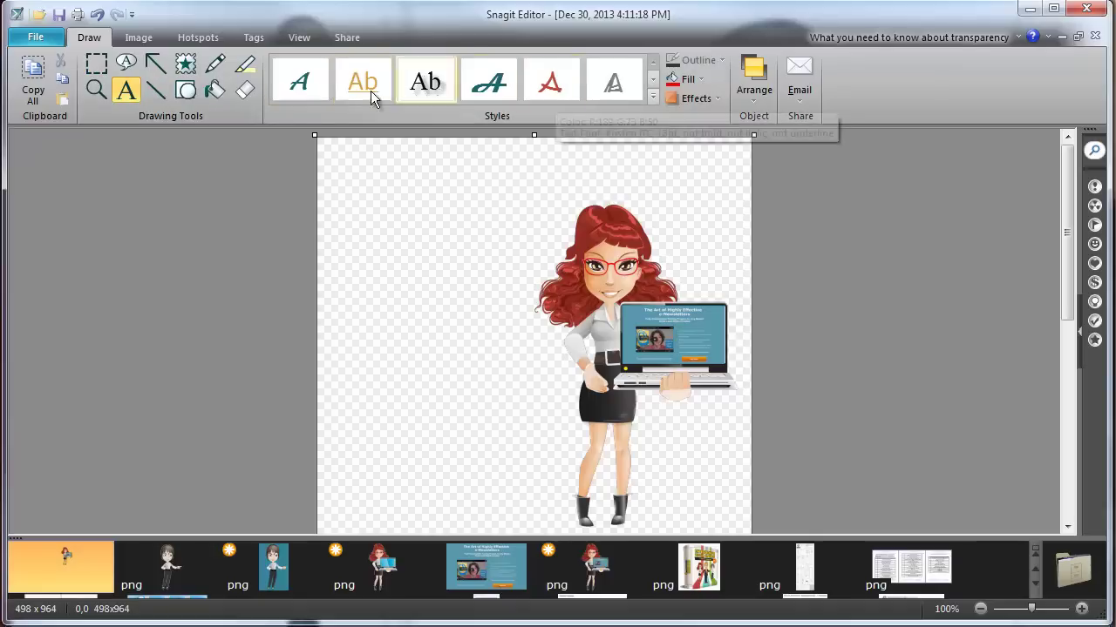
click(652, 98)
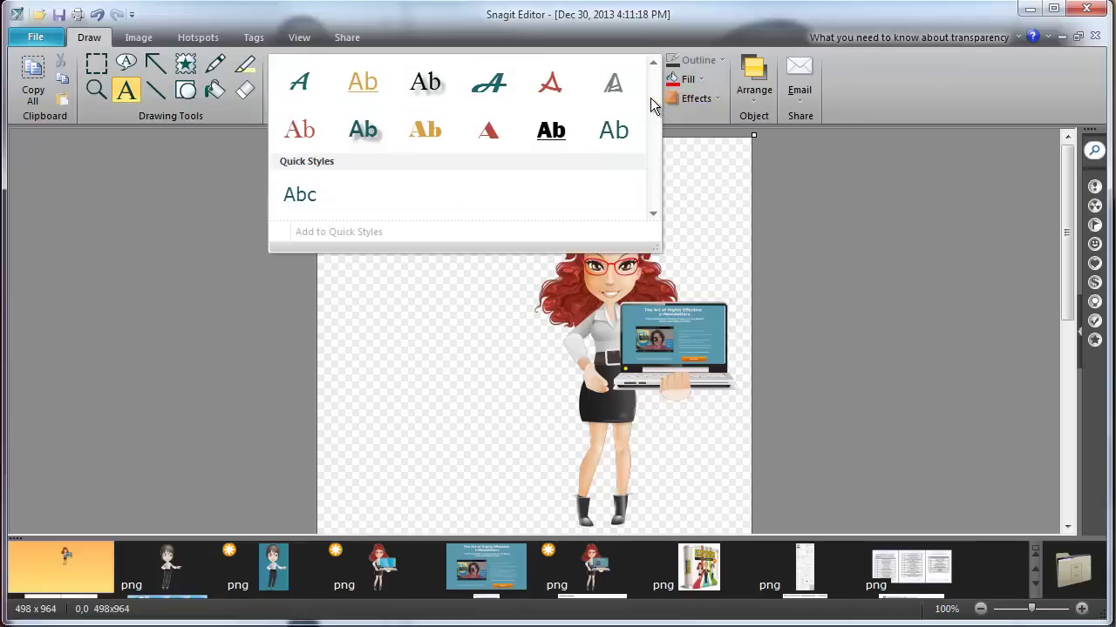
click(359, 127)
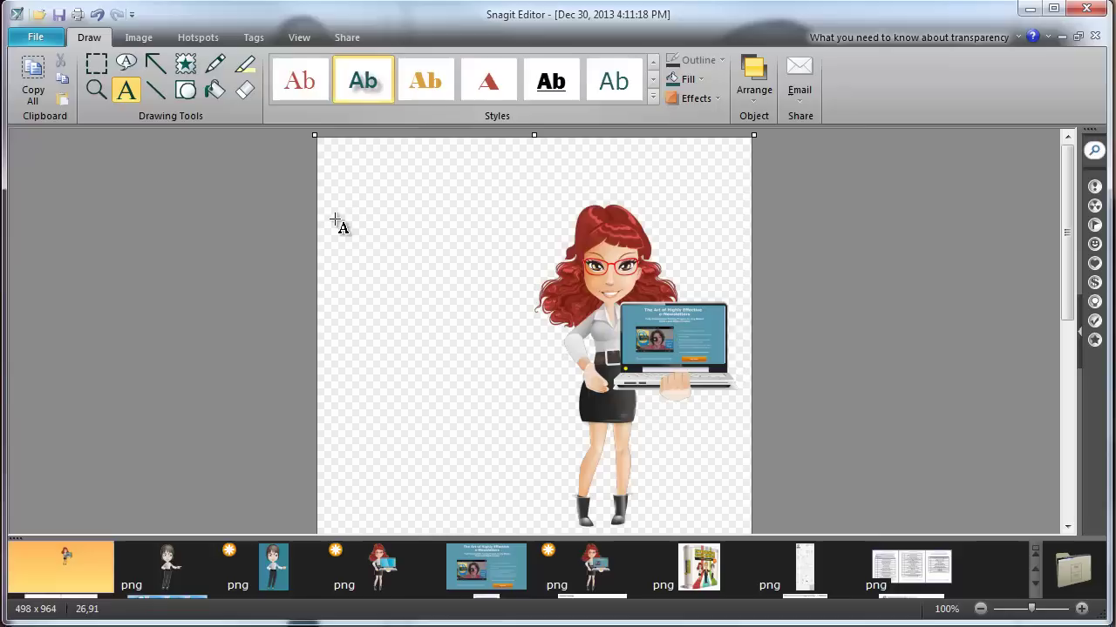
drag(335, 217, 540, 499)
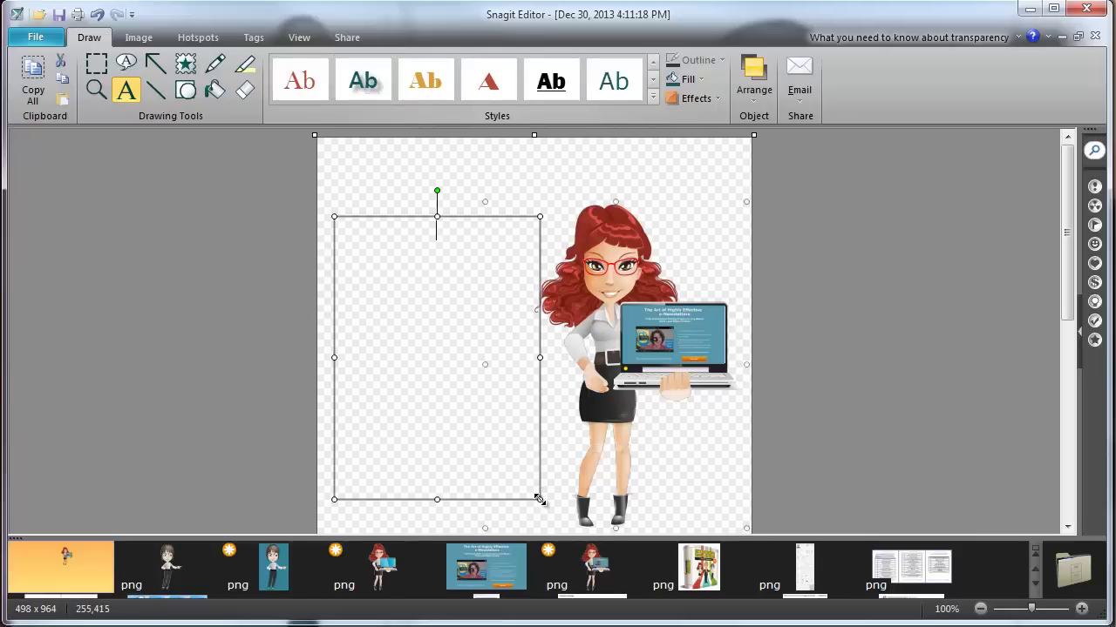
text(Introducti)
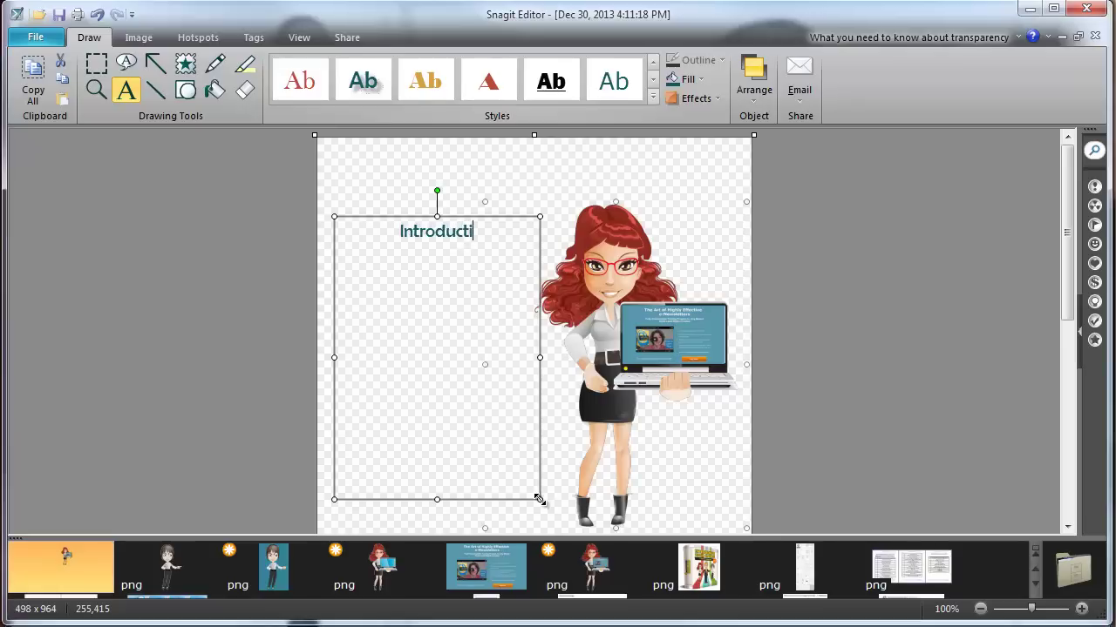
key(BackSpace)
key(BackSpace)
text(ing:  )
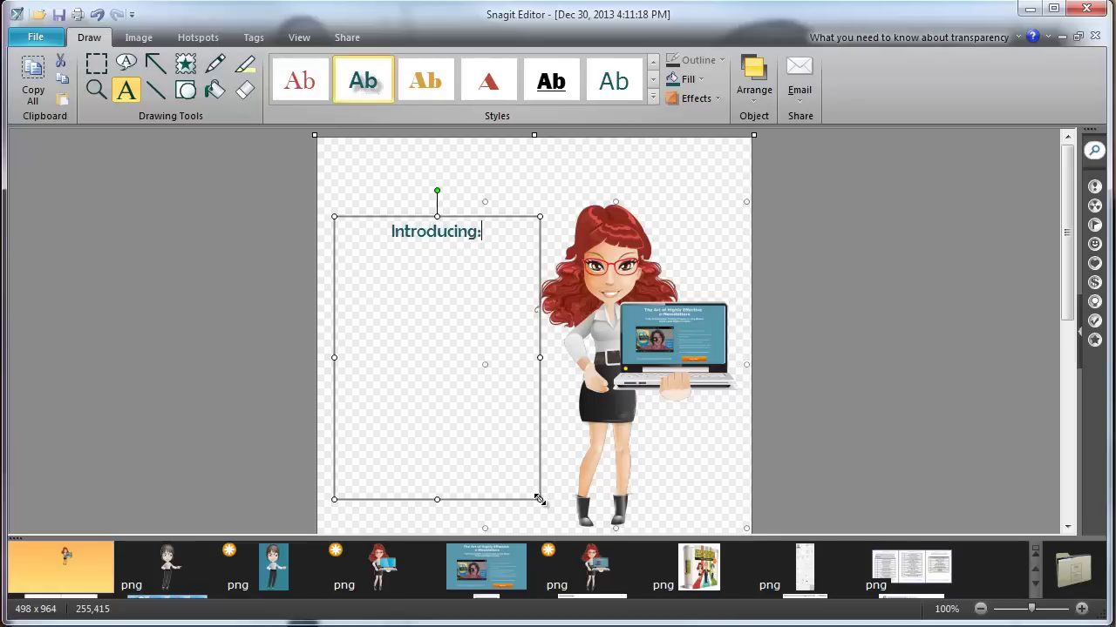
text(The Art)
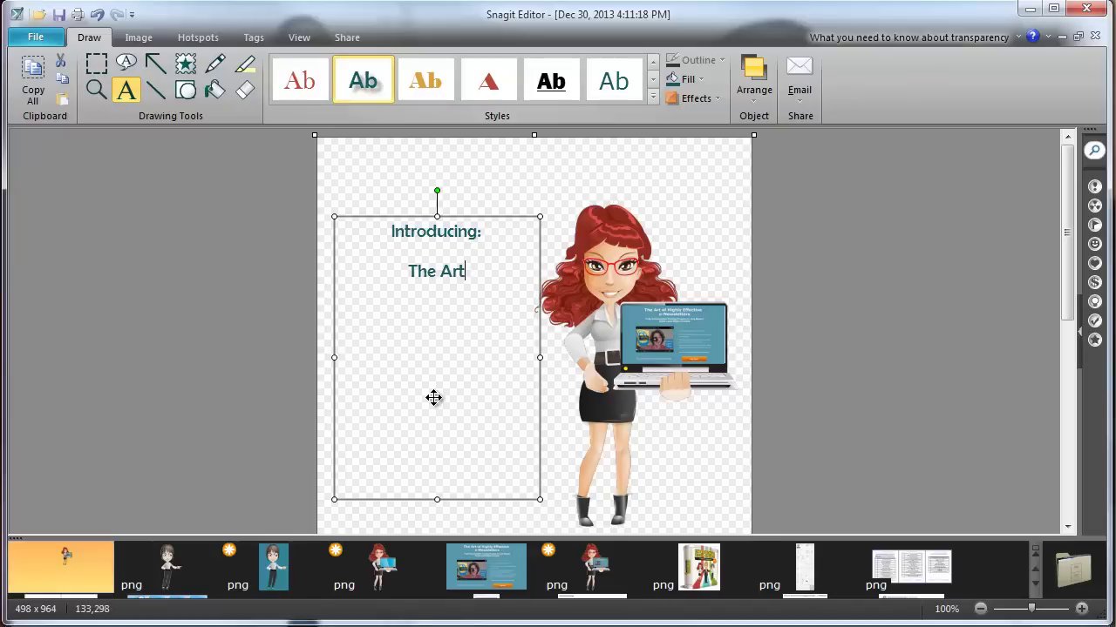
text(of Highly )
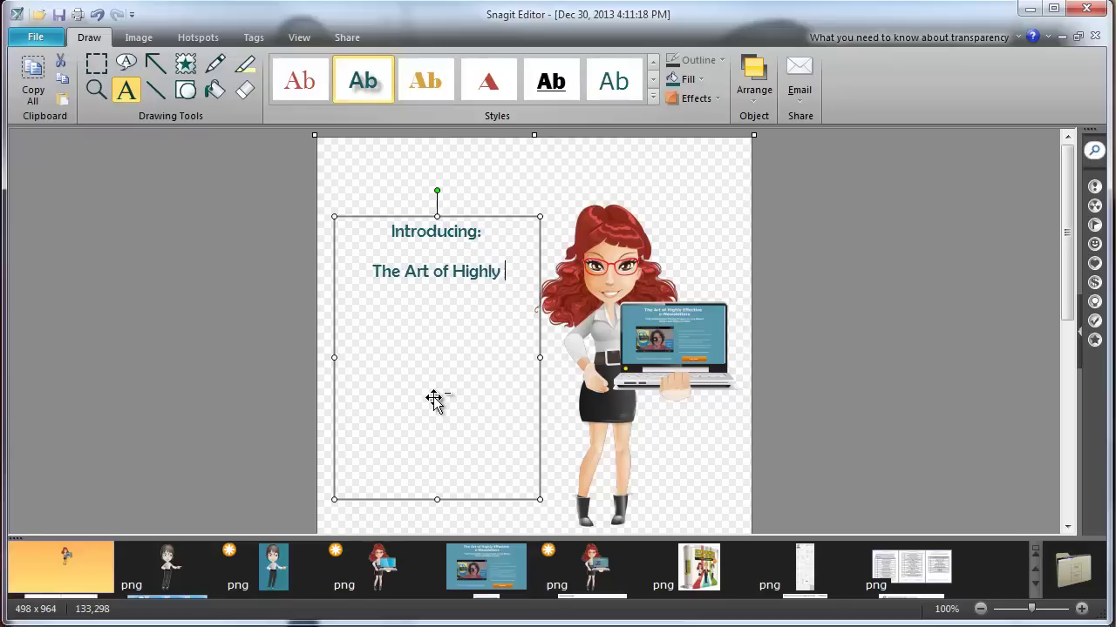
text(Effective)
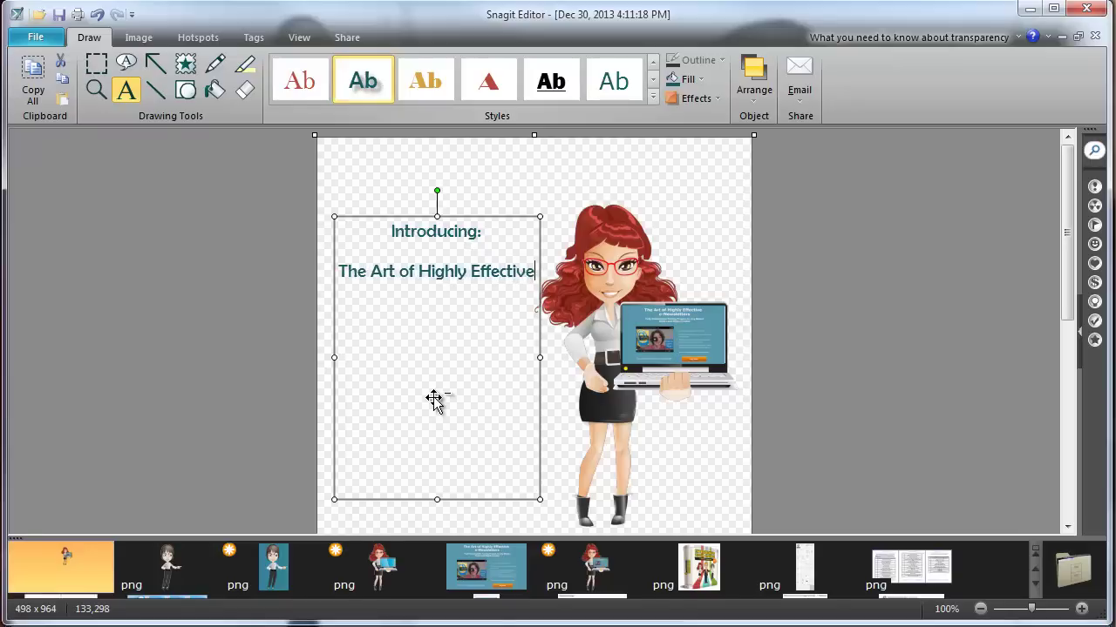
text( e-Newsletters)
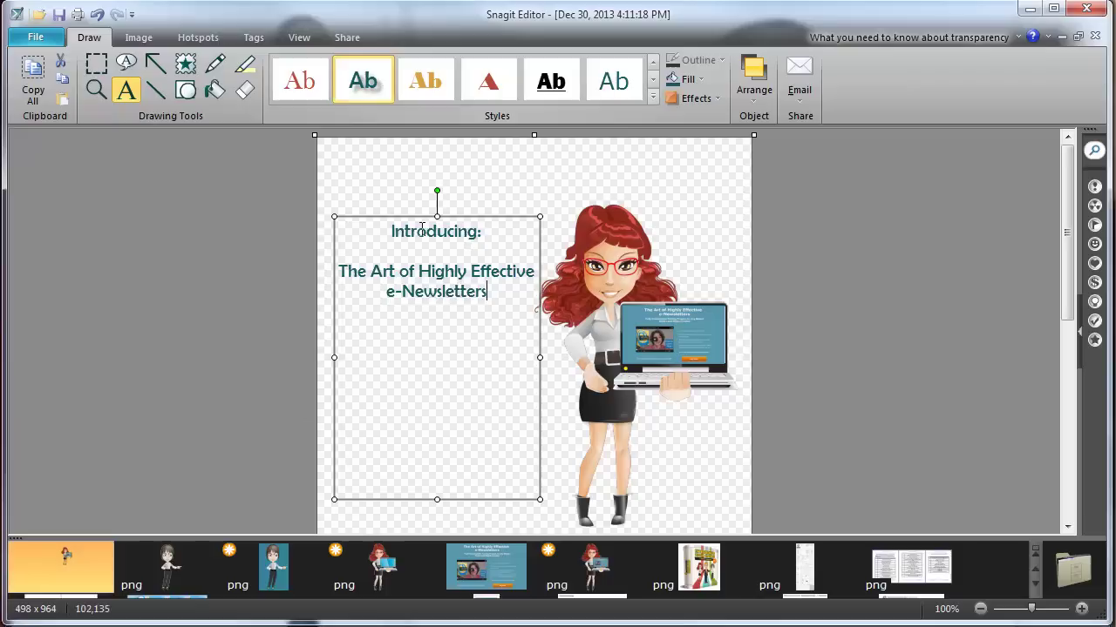
- Set the title text font size to 36 pt
drag(391, 231, 491, 292)
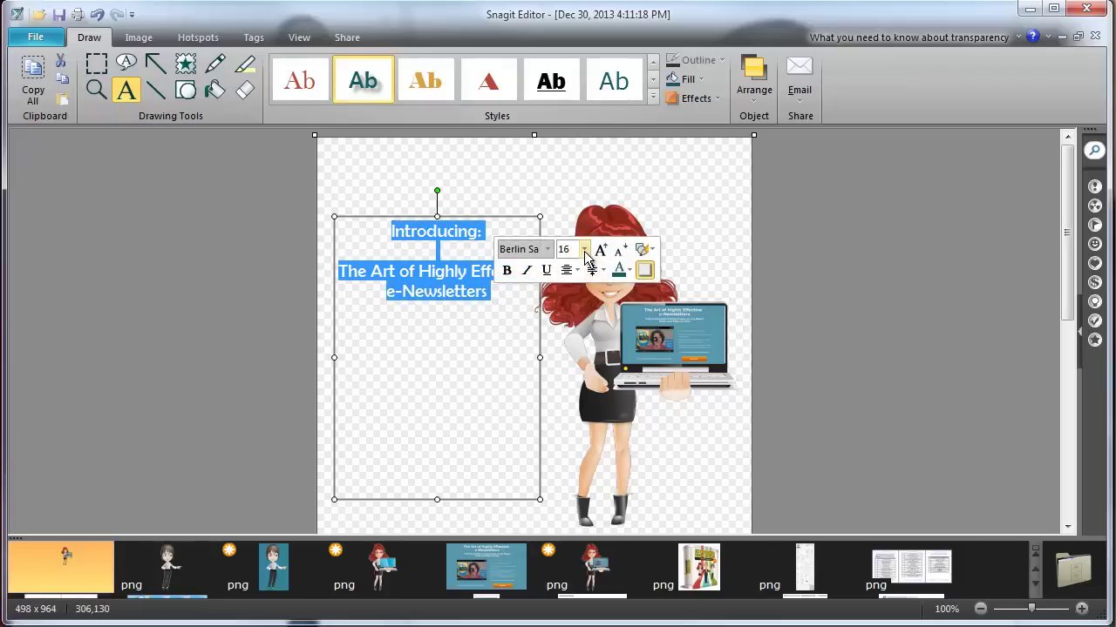
click(584, 249)
click(570, 367)
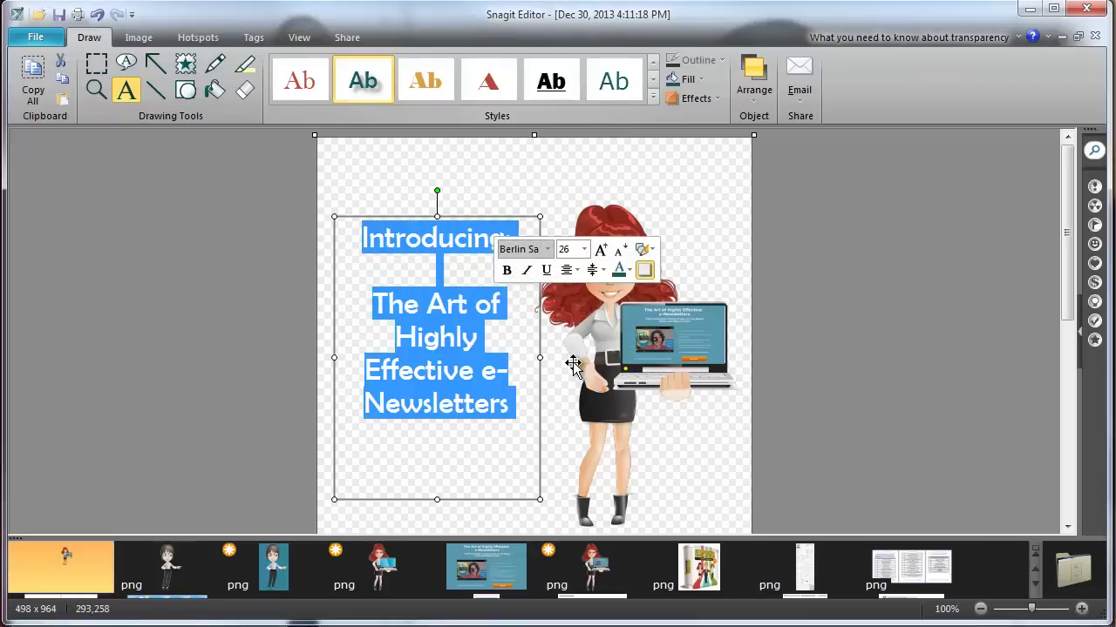
click(584, 250)
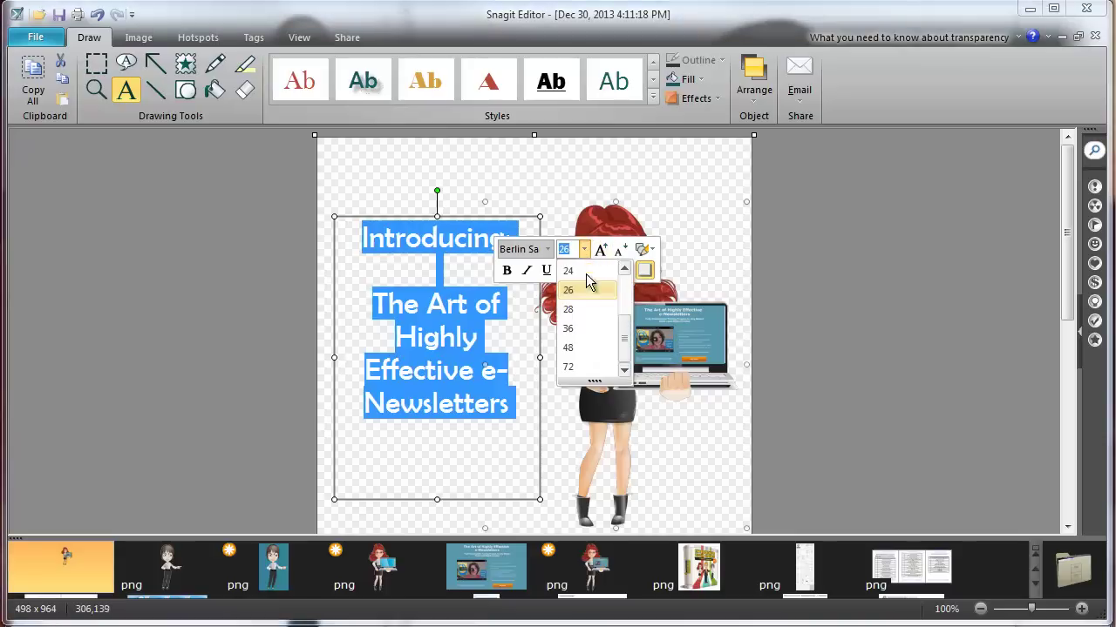
click(584, 327)
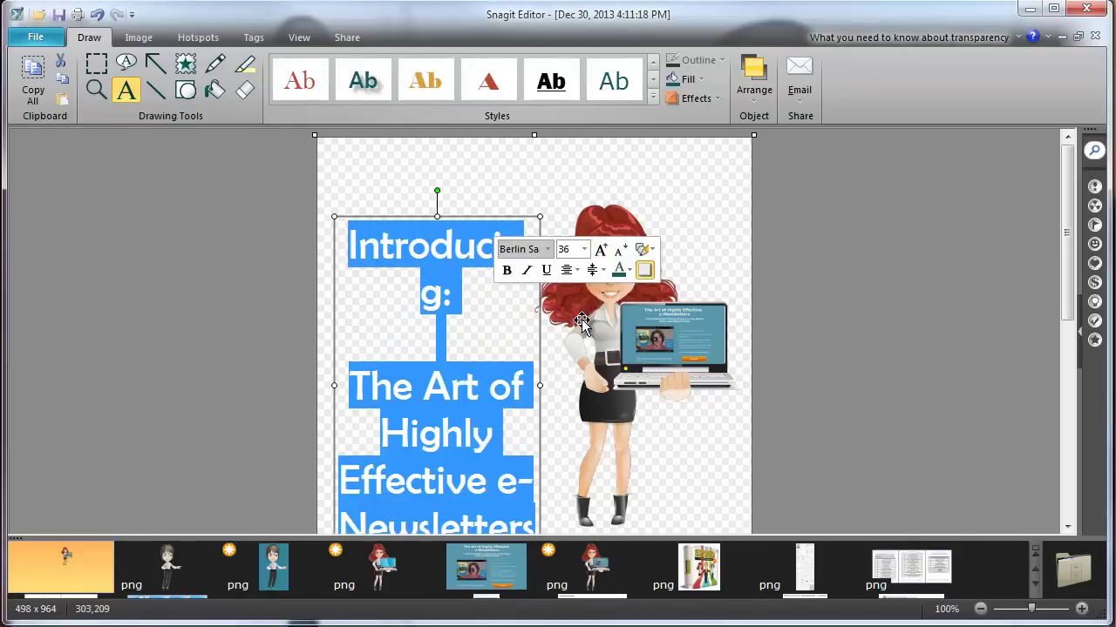
- Reposition the title box and widen it so 'Introducing:' fits on one line
click(427, 228)
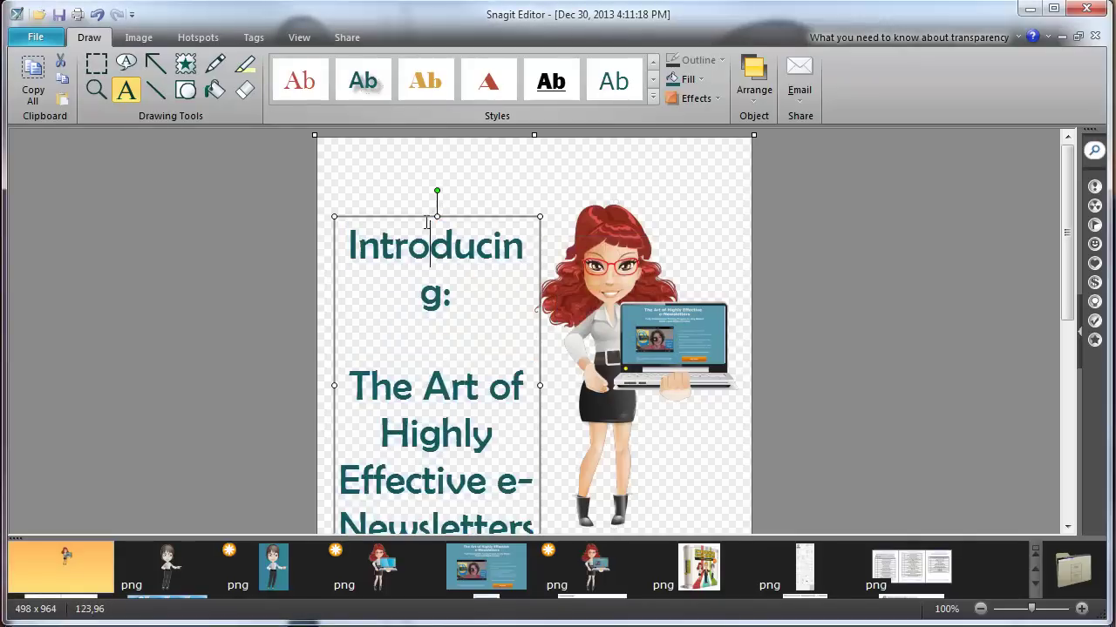
drag(425, 210, 419, 162)
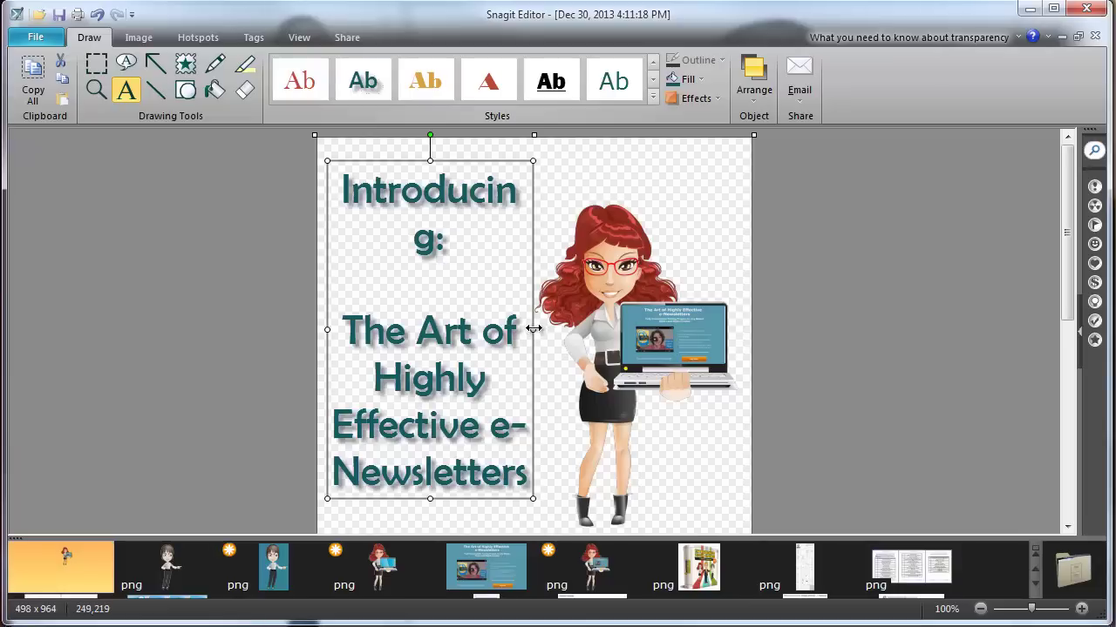
drag(534, 332, 551, 328)
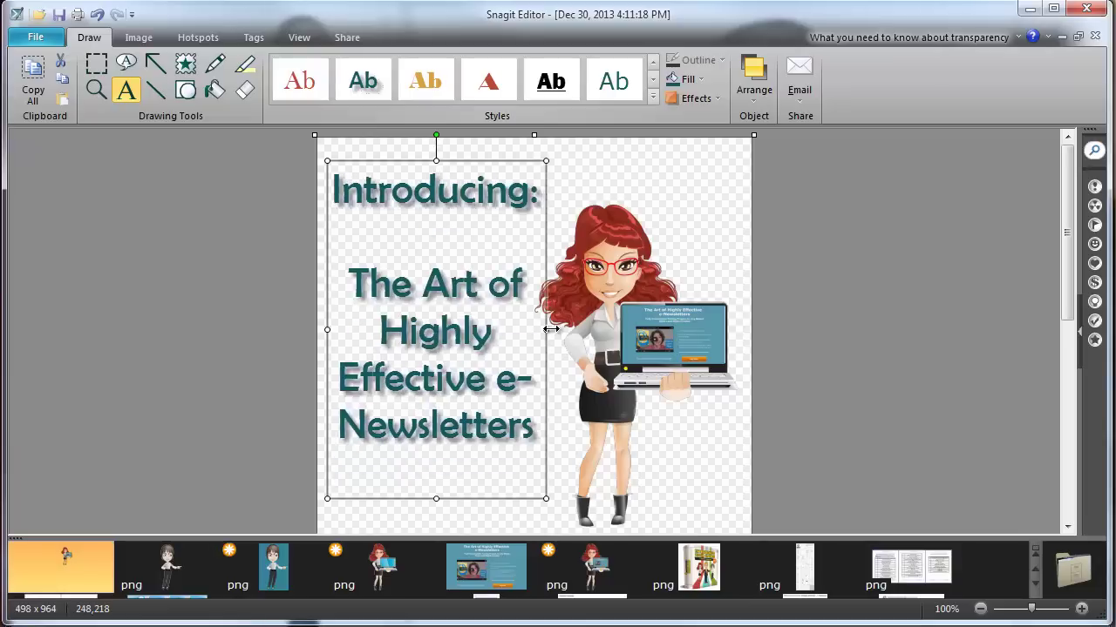
click(401, 170)
drag(401, 170, 402, 184)
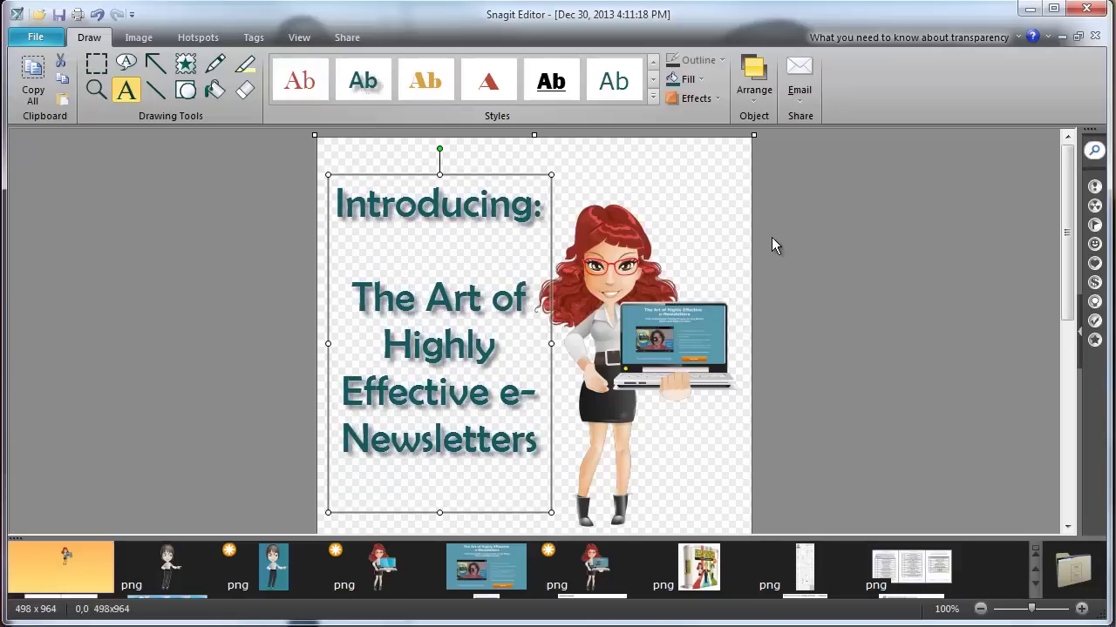
click(546, 228)
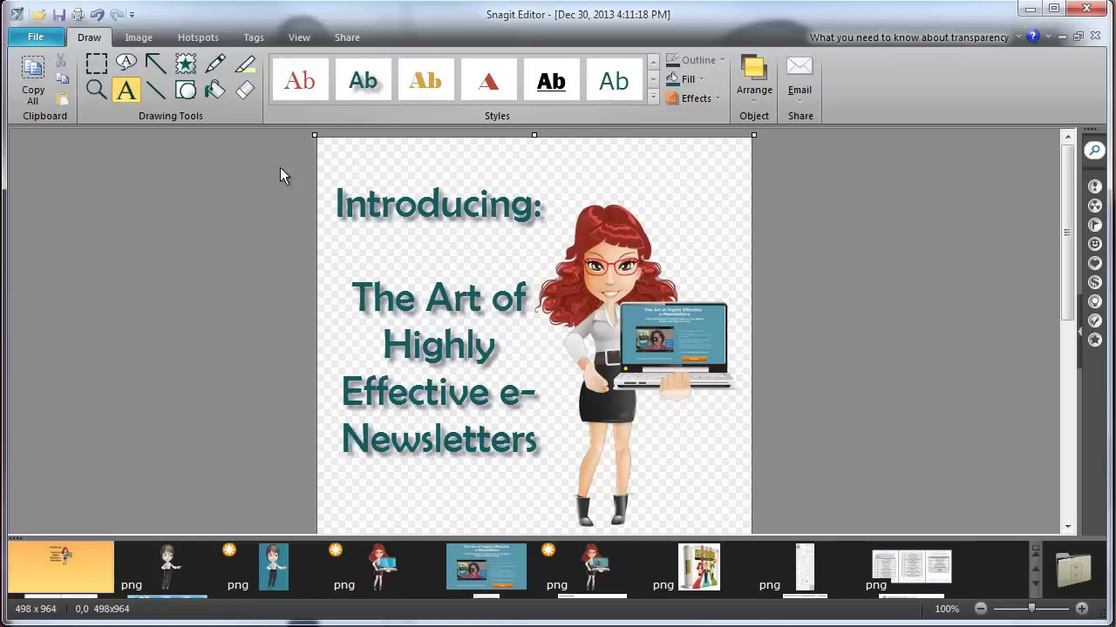
- Minimize Snagit and insert the Laptop picture from Holding Objects onto PowerPoint slide 1
click(1032, 11)
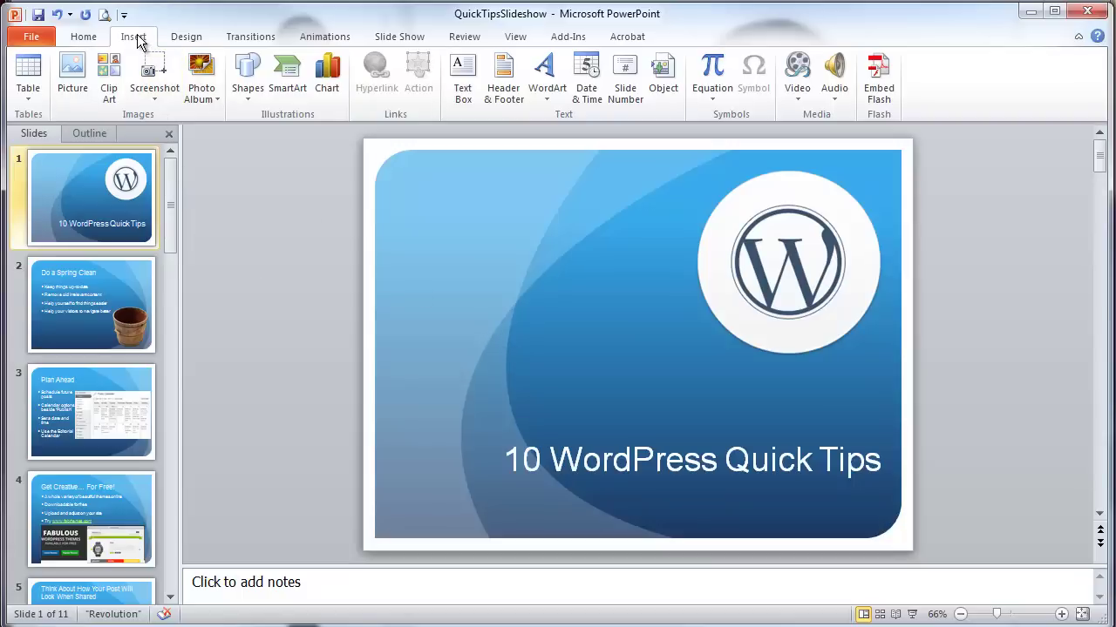
click(74, 73)
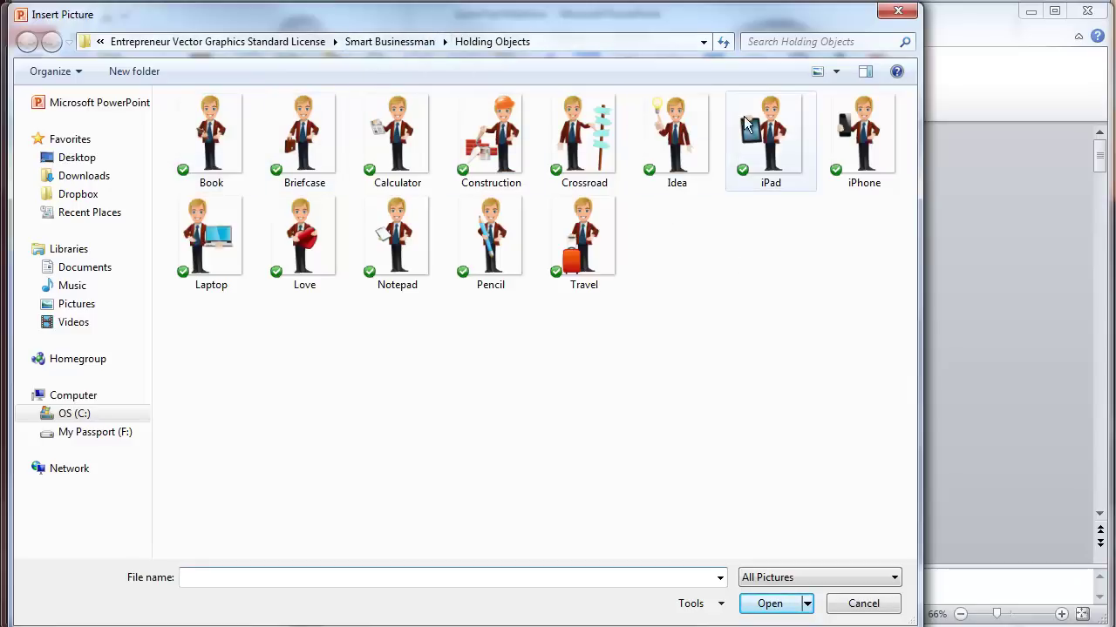
click(830, 74)
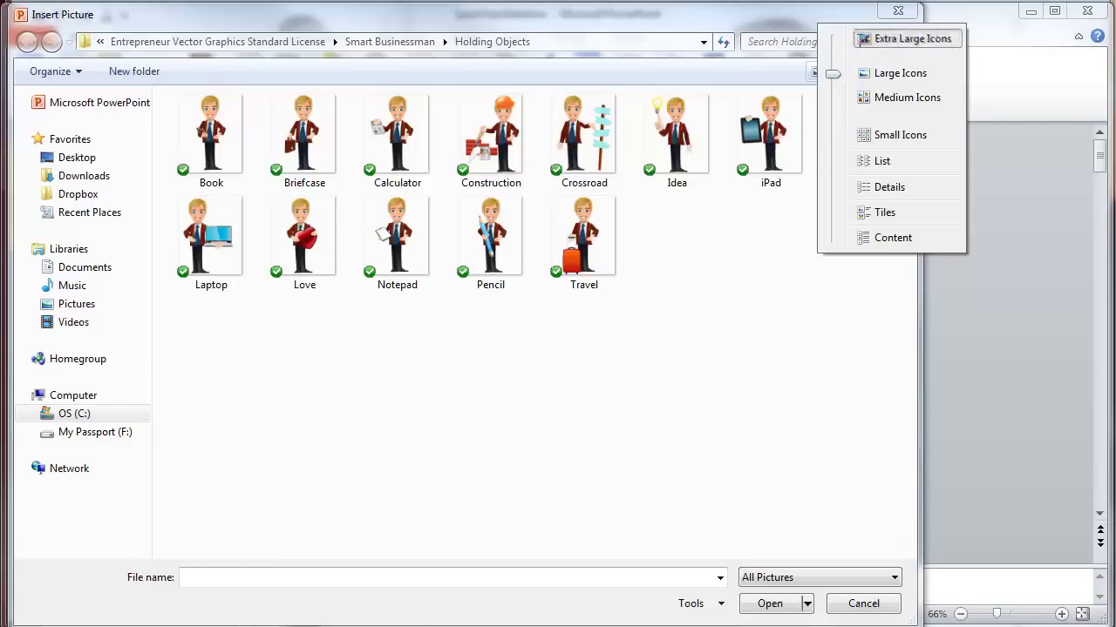
click(855, 38)
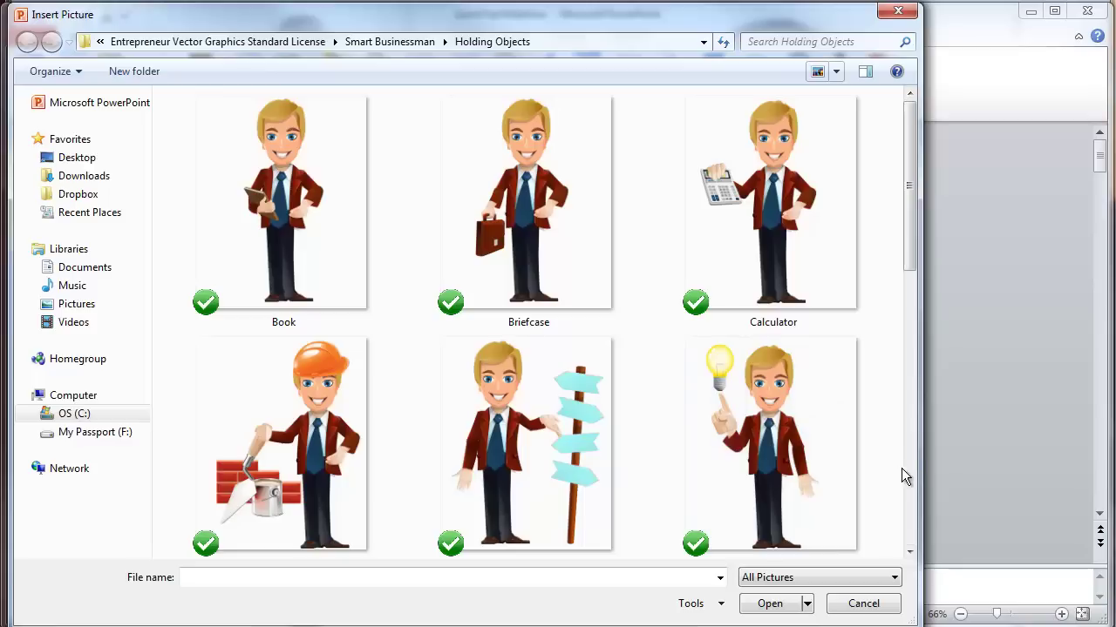
scroll(907, 462, down, 3)
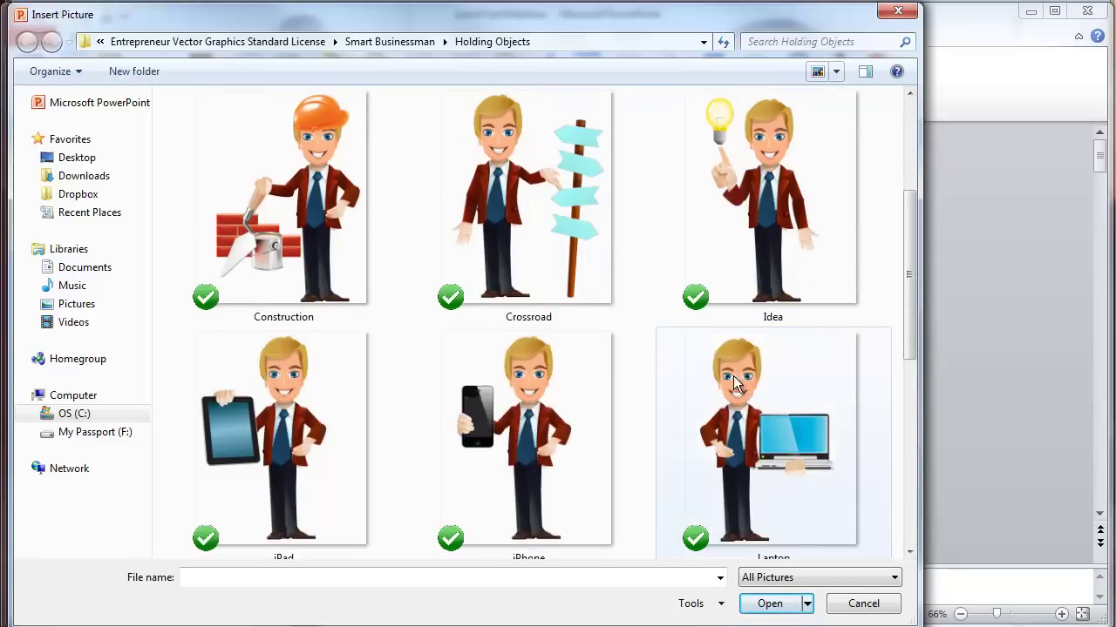
click(744, 403)
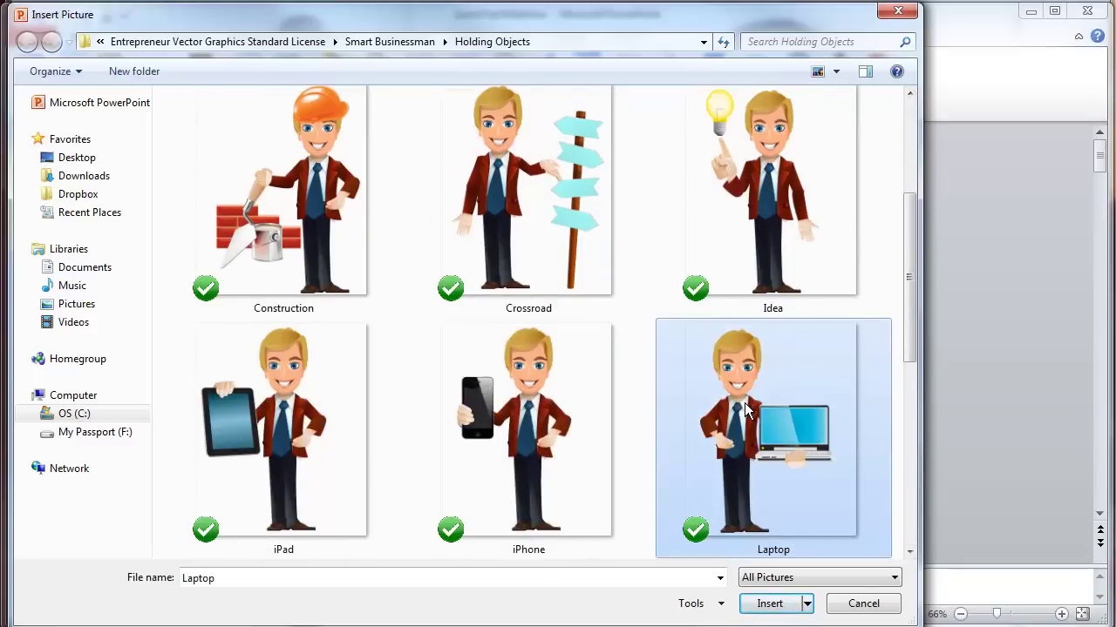
click(770, 603)
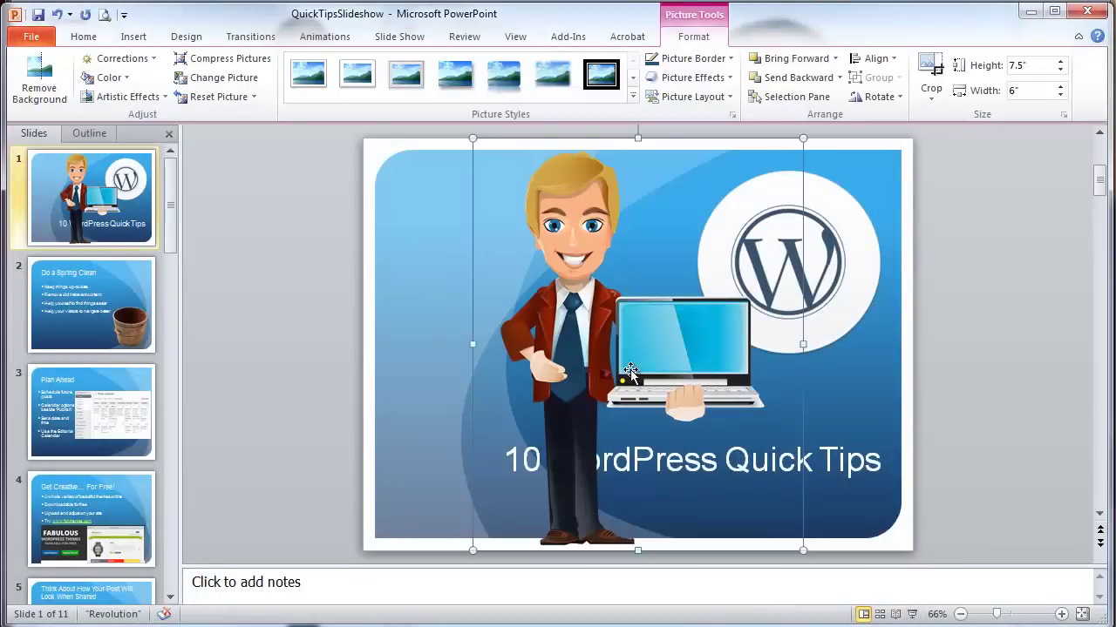
- Move the businessman left and slightly smaller, then shrink the WordPress logo to 1.62 inches over his laptop
drag(592, 310, 480, 302)
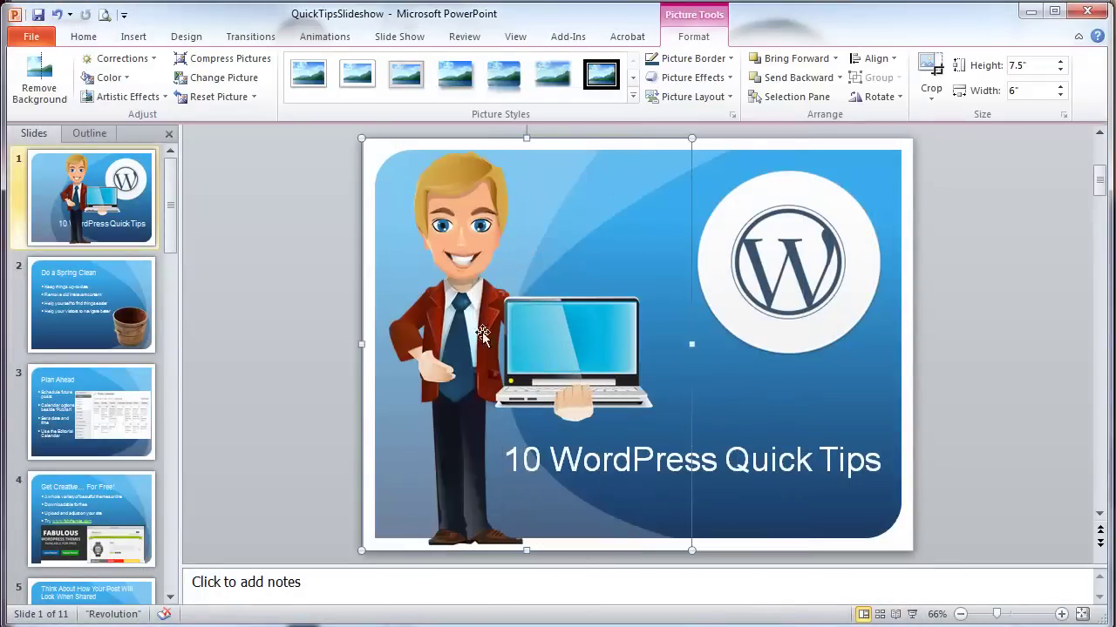
drag(367, 544, 371, 541)
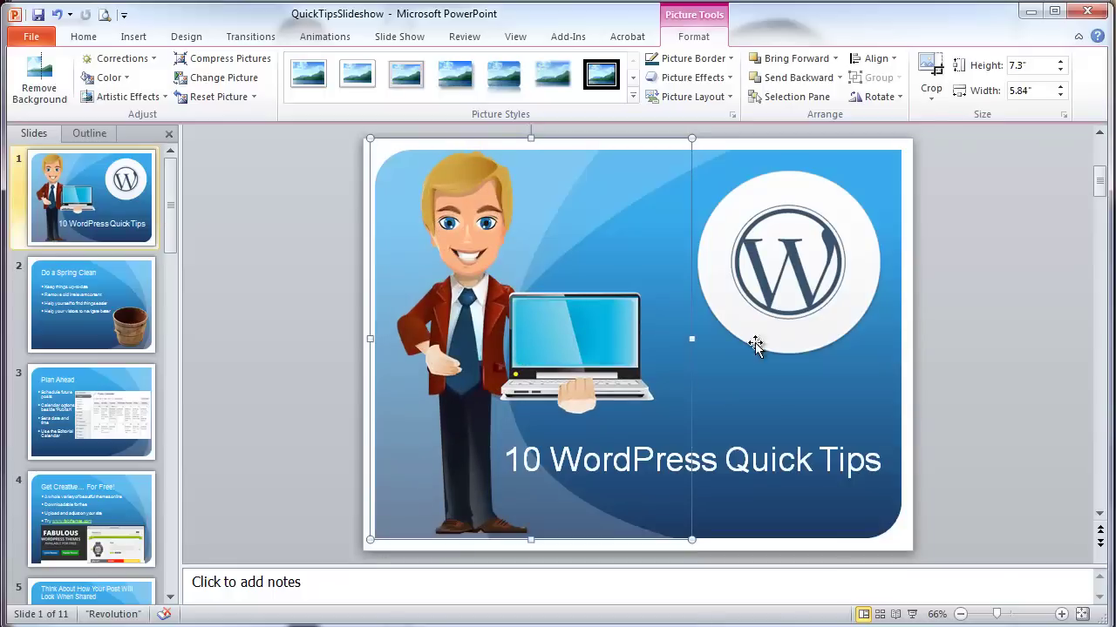
click(820, 258)
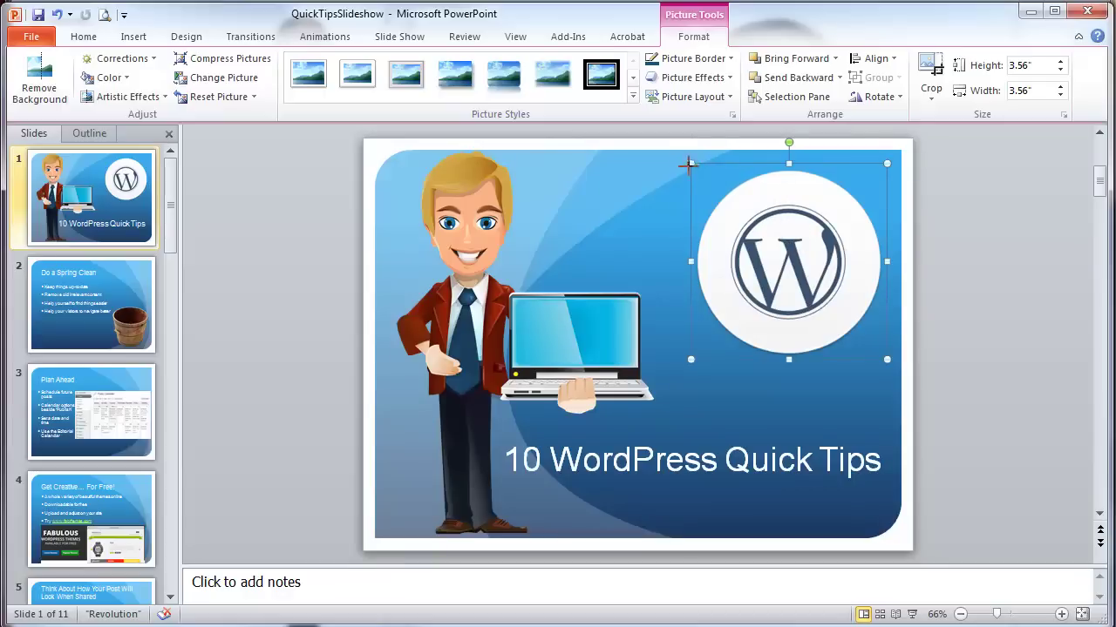
drag(688, 162, 798, 271)
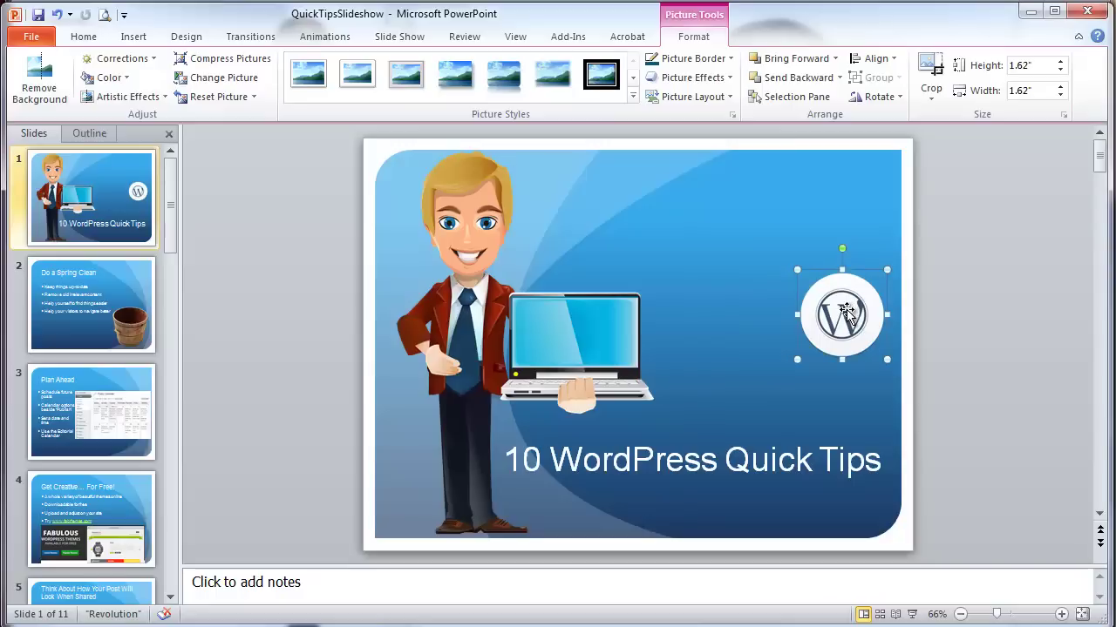
drag(846, 312, 577, 325)
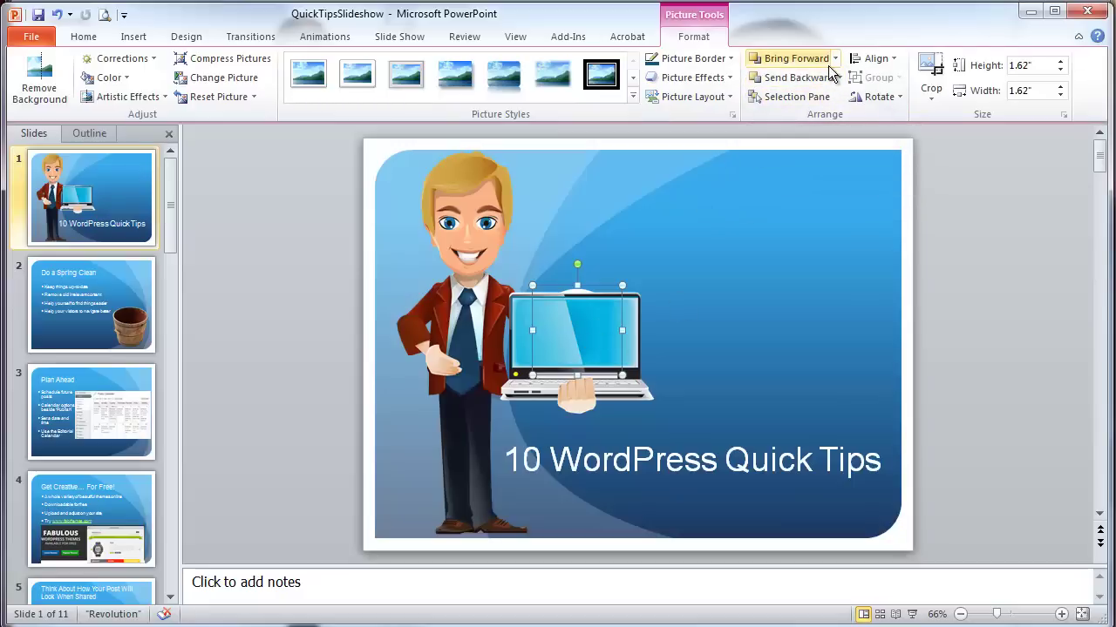
- Bring the WordPress logo forward, shrink it to 1.3 inches, and nudge it right on the laptop screen
click(812, 62)
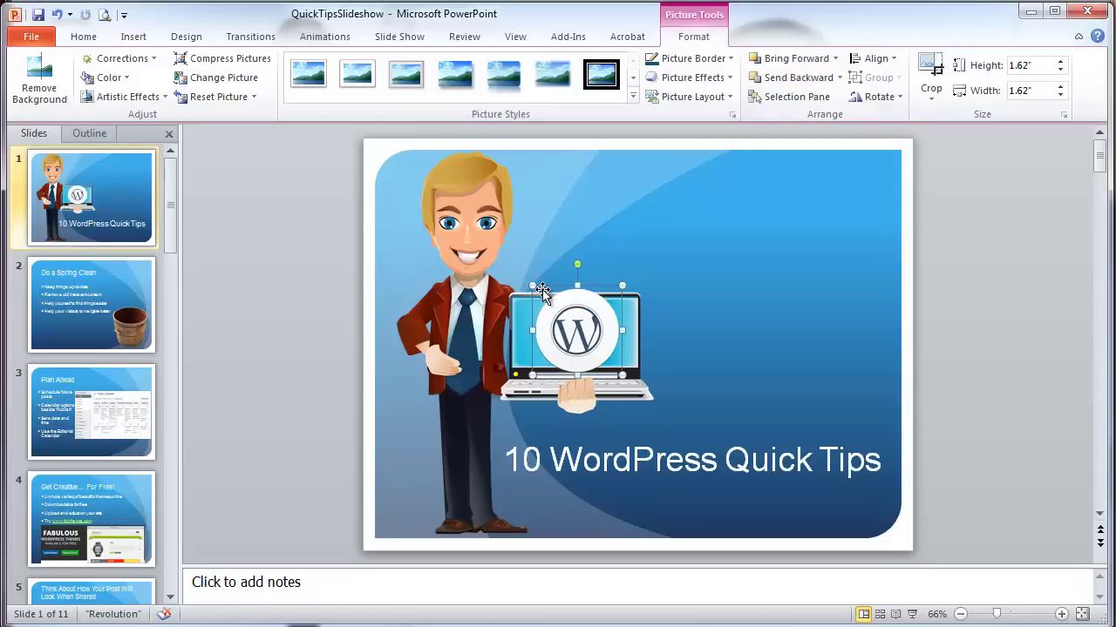
drag(532, 286, 542, 296)
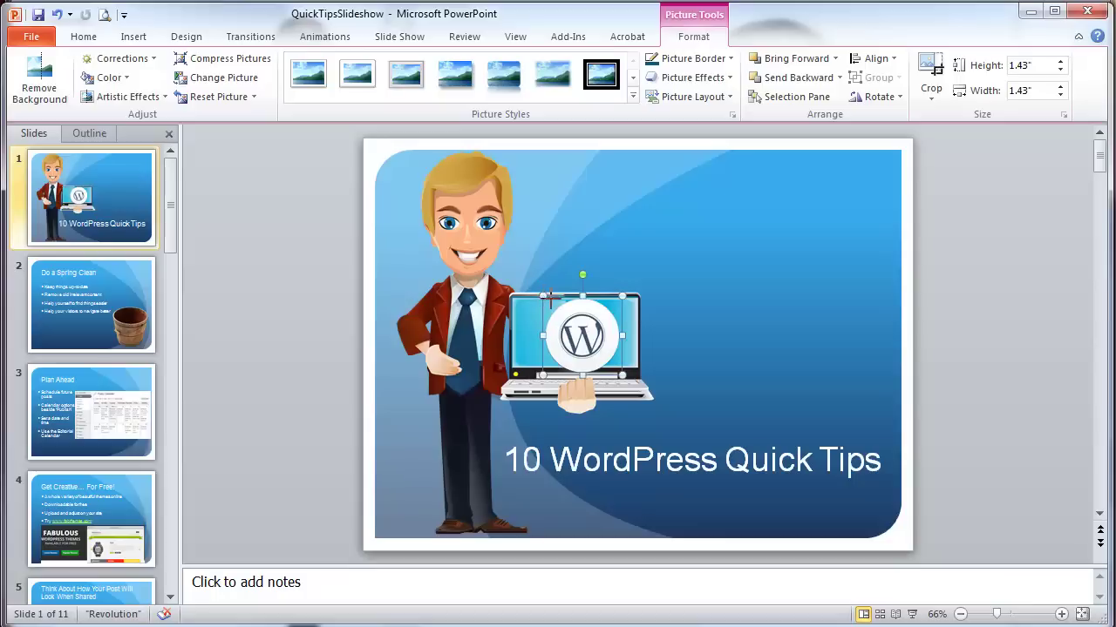
drag(549, 298, 590, 327)
click(705, 311)
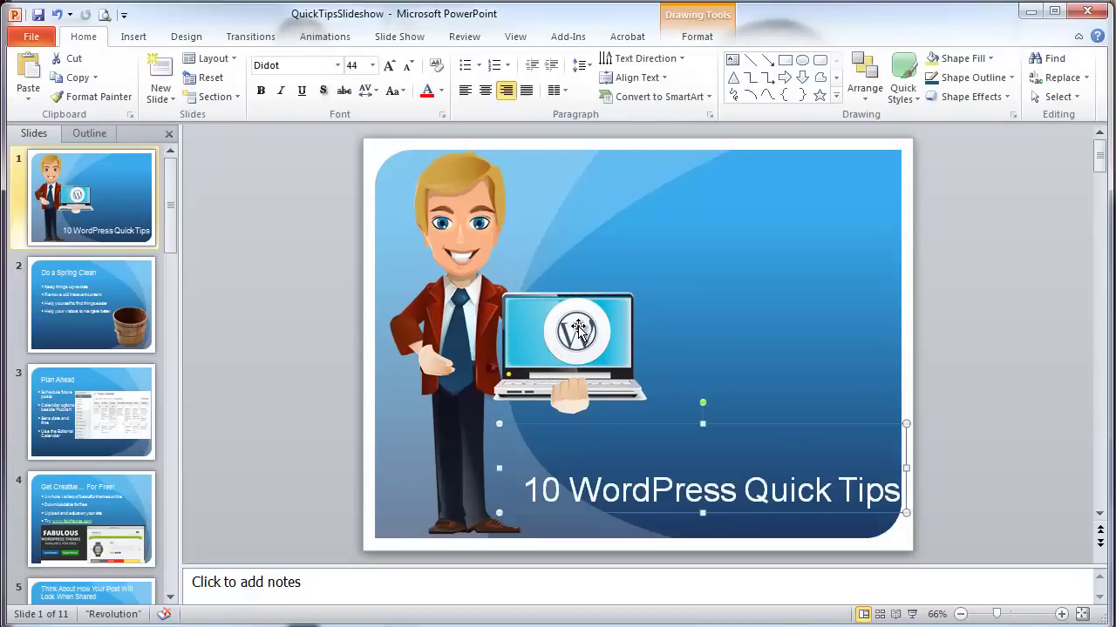
- Shift the WordPress logo slightly left to centre it on the laptop screen, then deselect it
drag(577, 331, 566, 329)
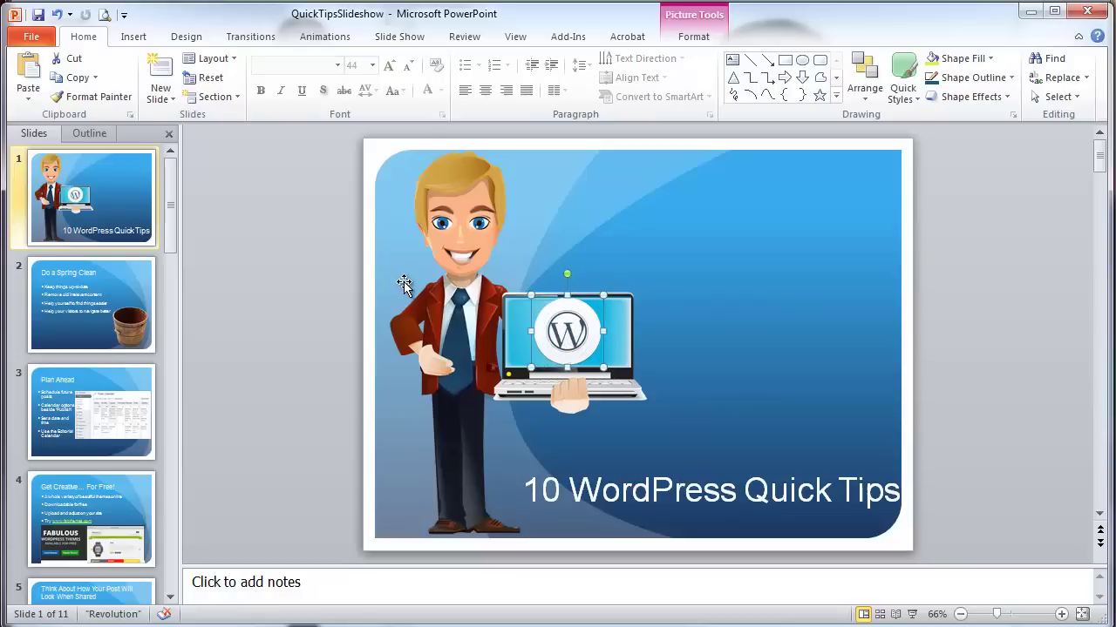
click(772, 258)
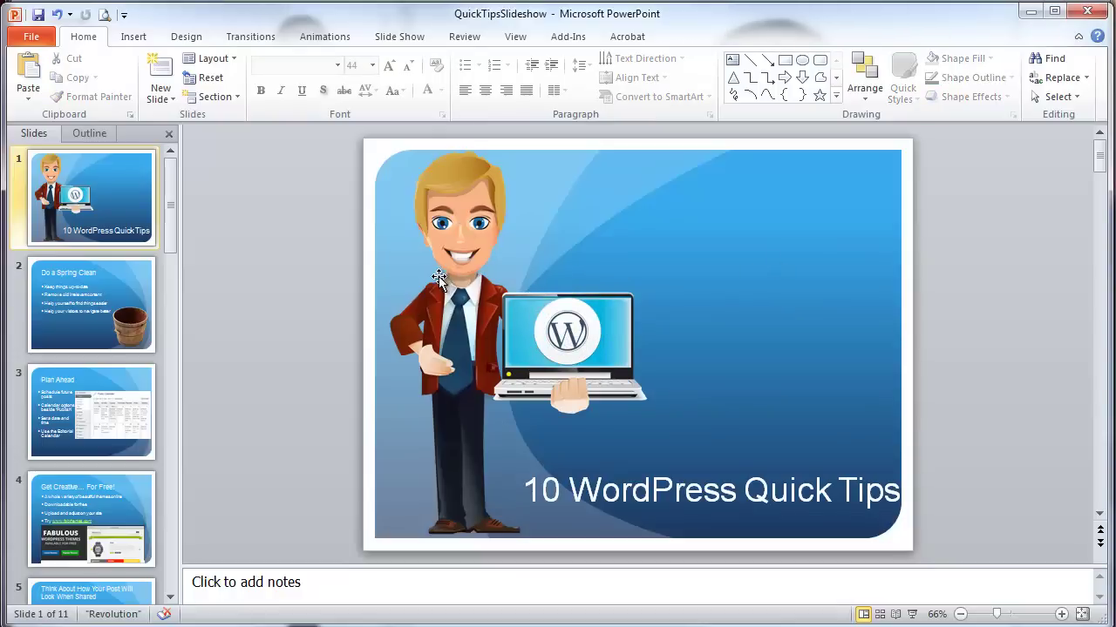